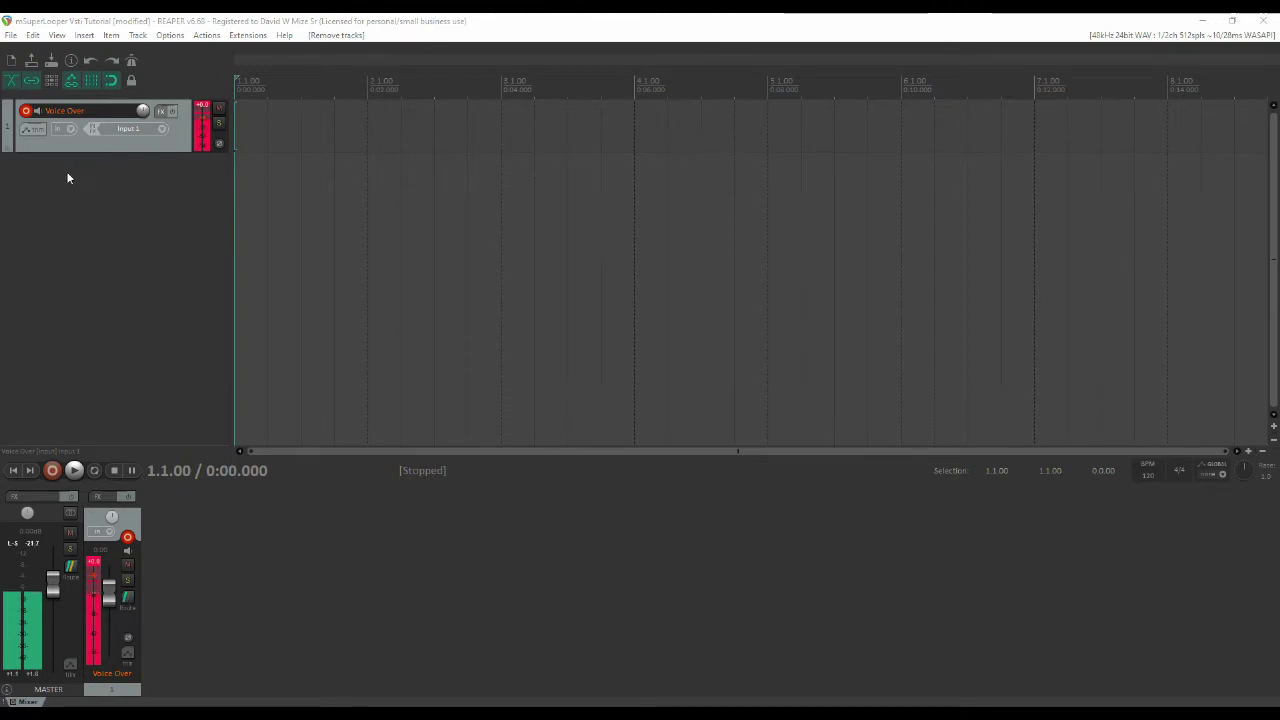
- Add a second track, disarm it, and name it Looper
double_click(68, 178)
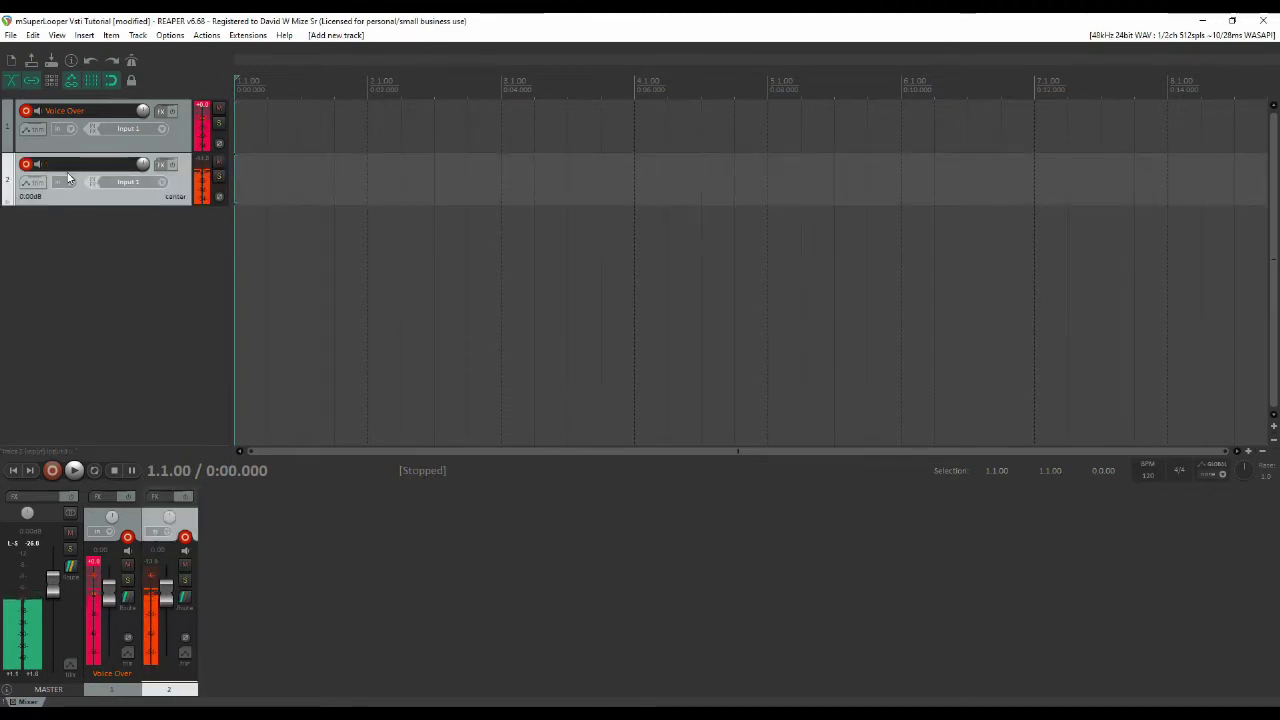
click(26, 164)
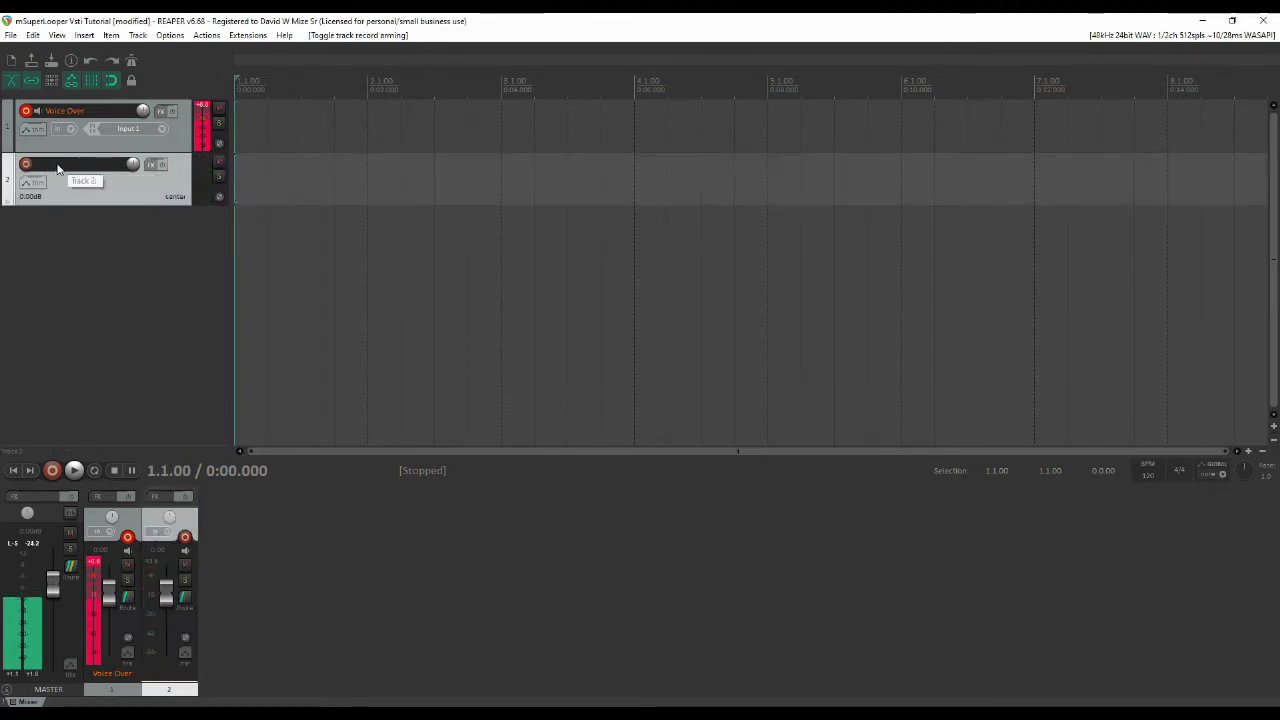
double_click(58, 166)
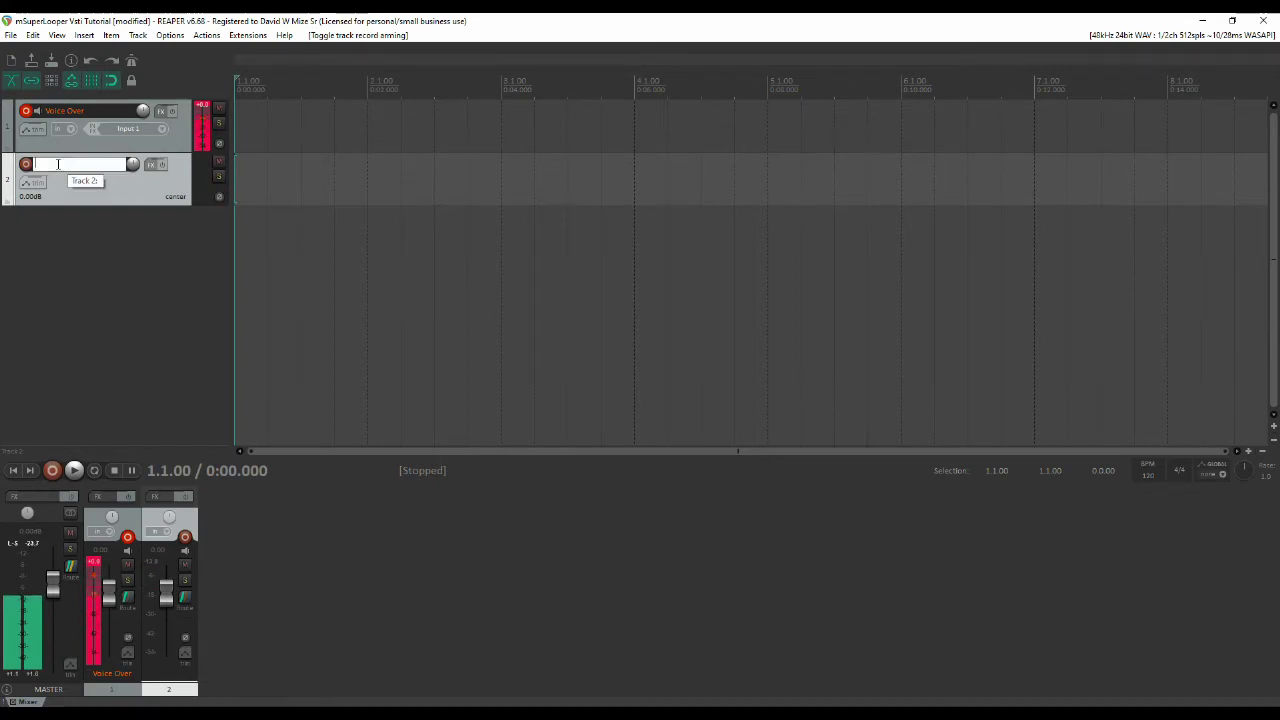
text(Loo)
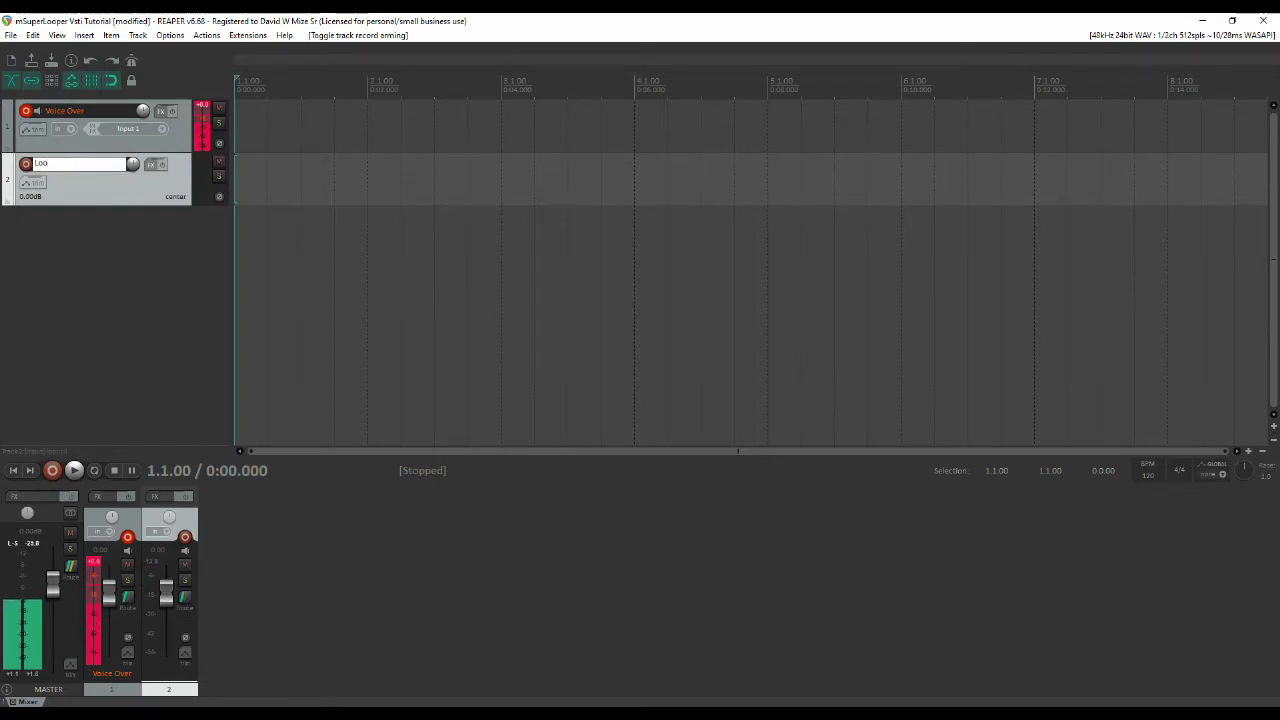
text(per)
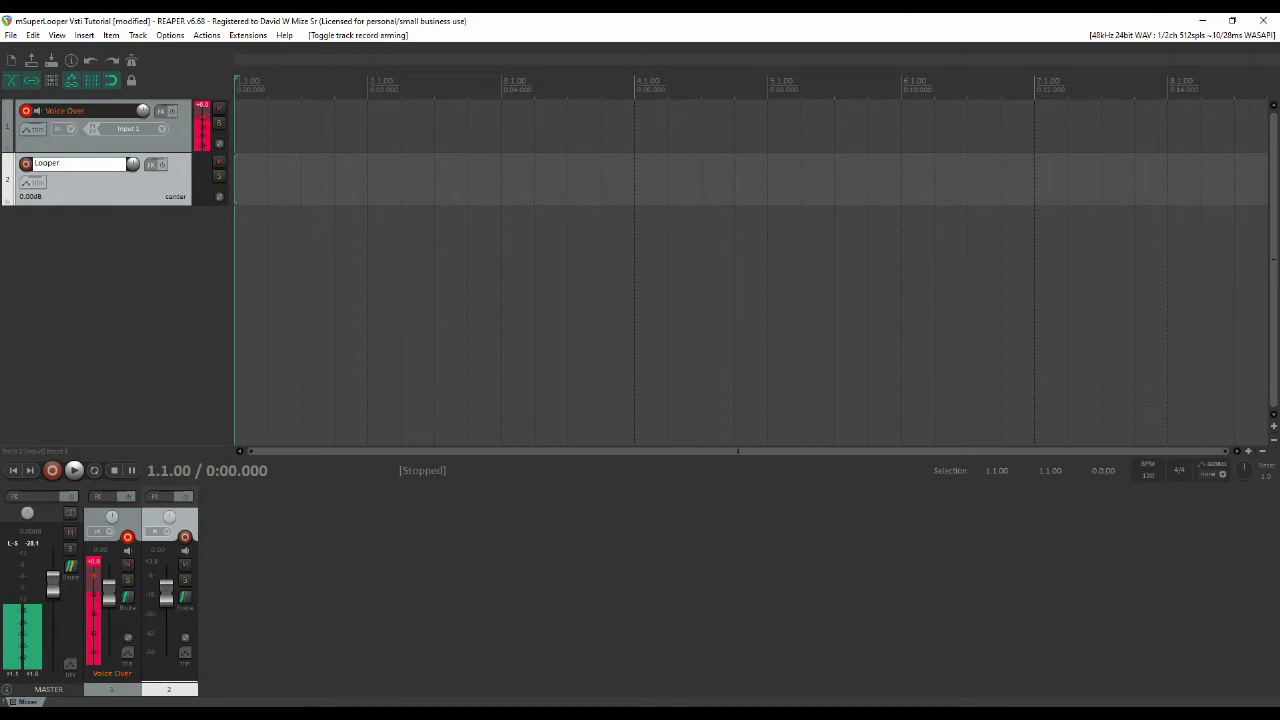
- Add the VST3 MSuperLooper plugin to the Looper track's effects
click(153, 168)
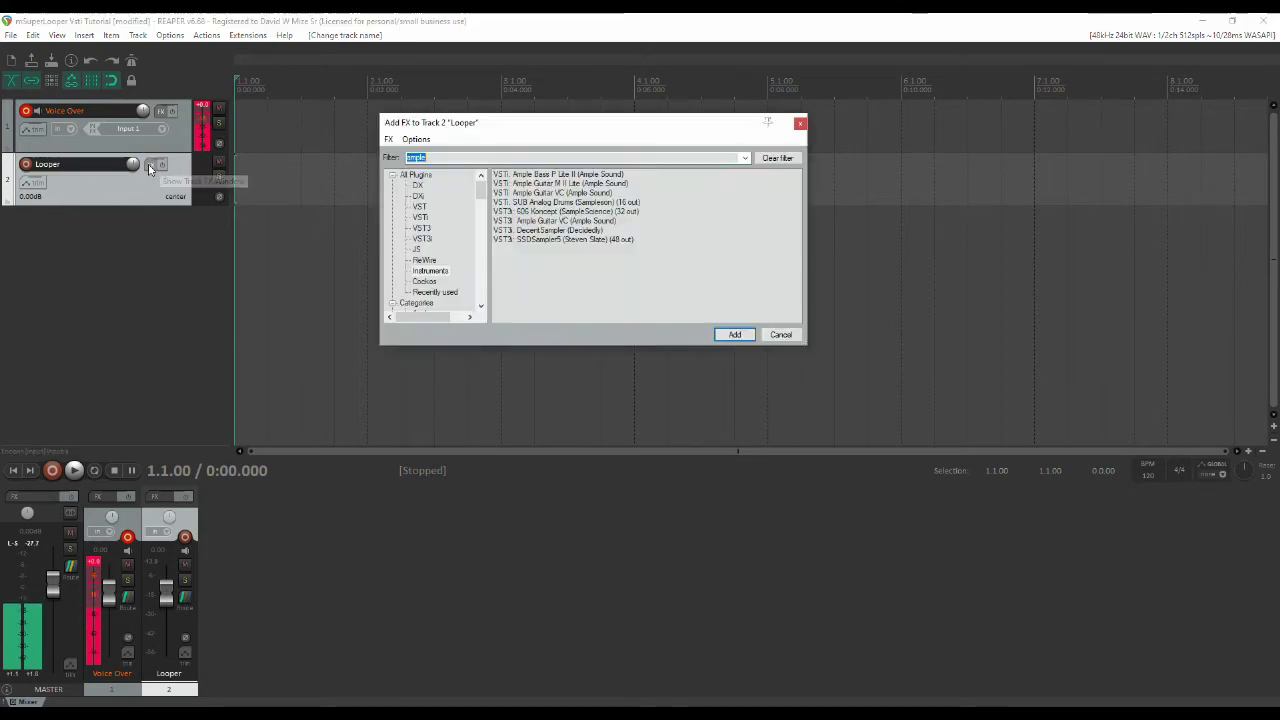
click(424, 177)
double_click(415, 157)
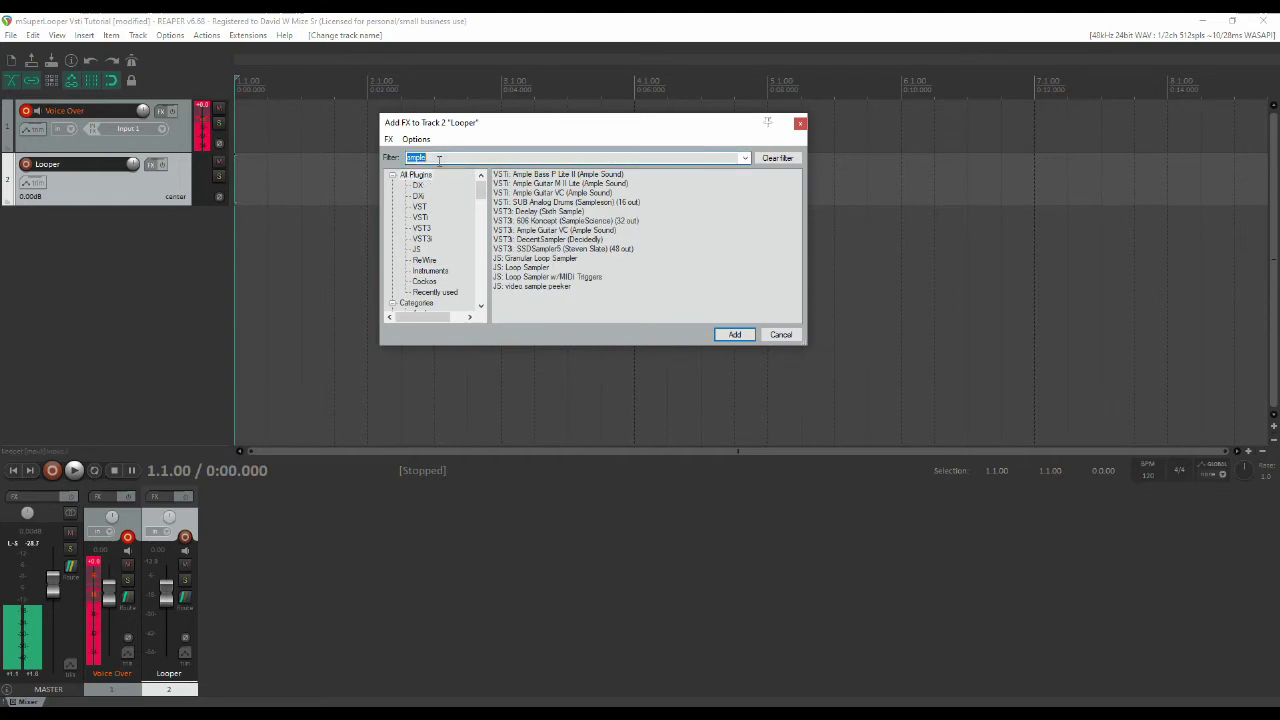
text(l)
text(uper)
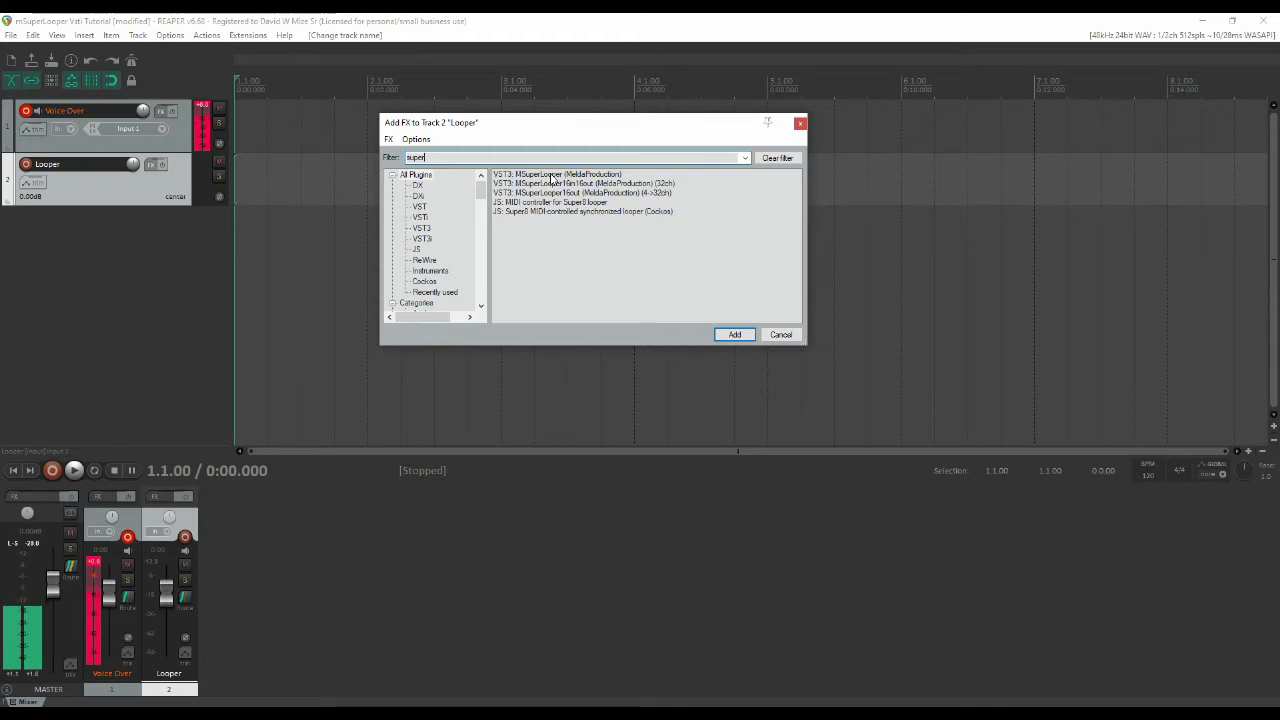
double_click(551, 175)
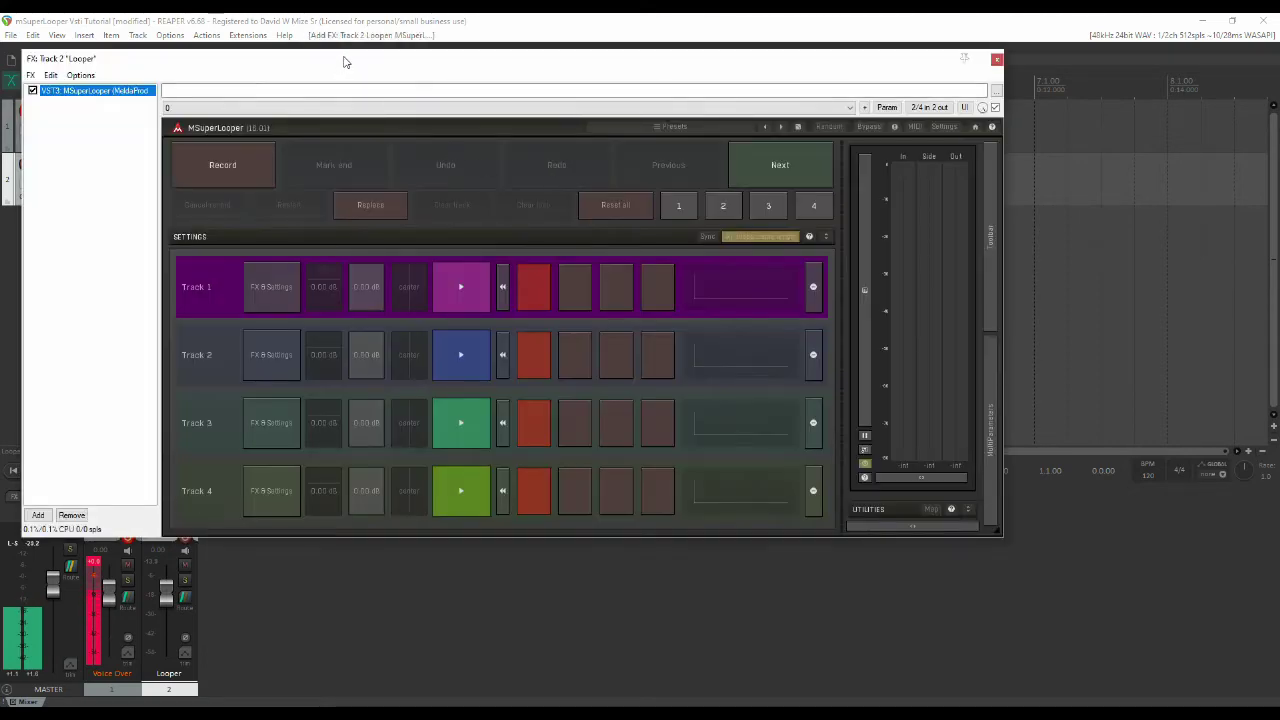
- Close the MSuperLooper effects window and add a third track below Looper
drag(343, 58, 600, 107)
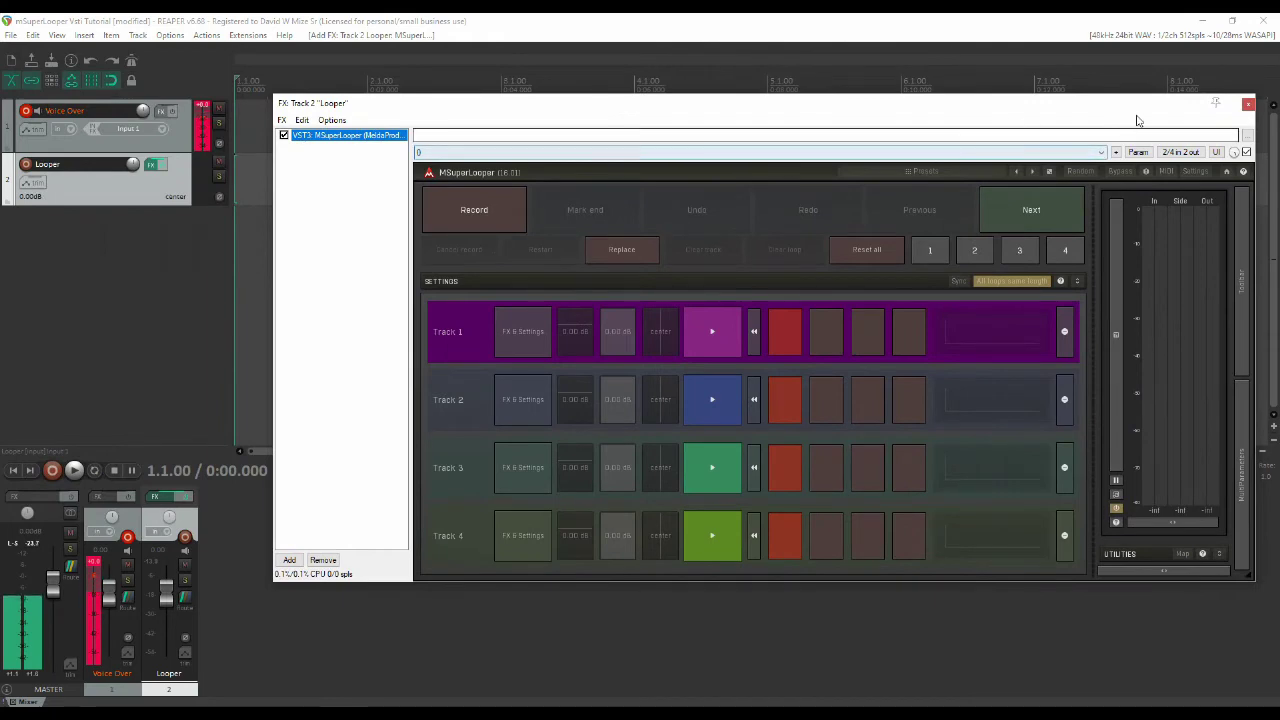
click(1248, 104)
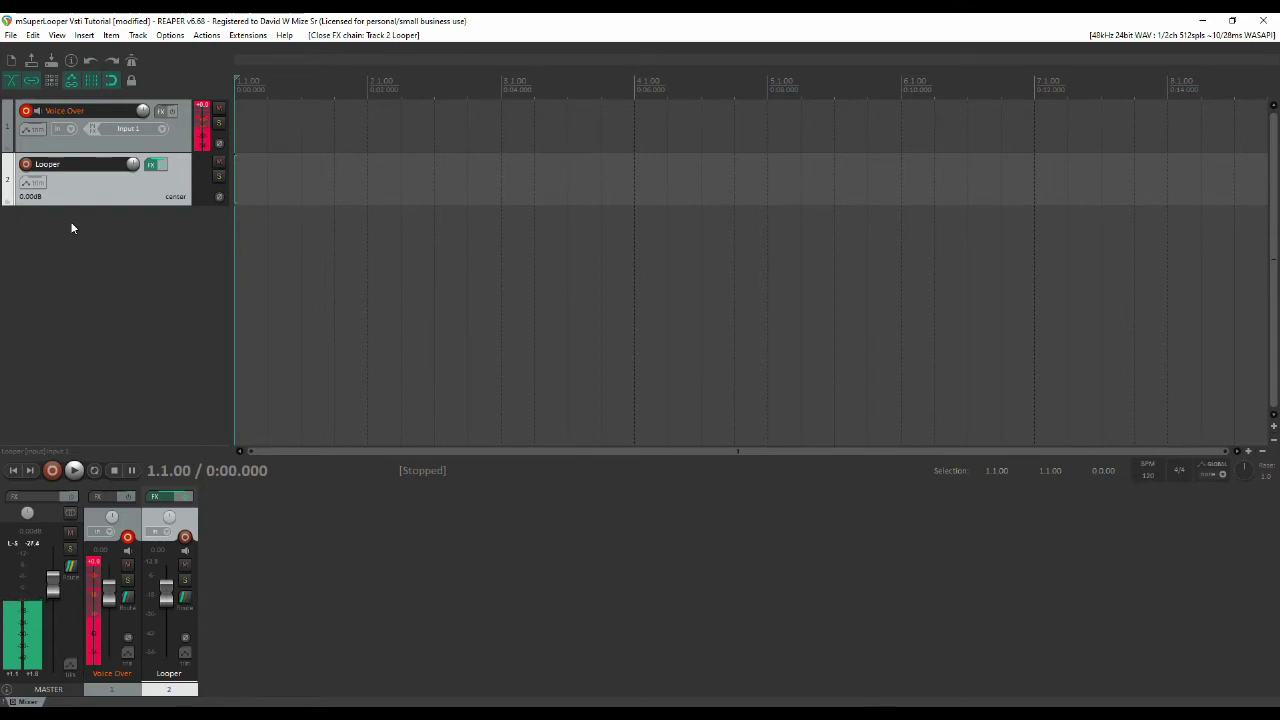
double_click(71, 237)
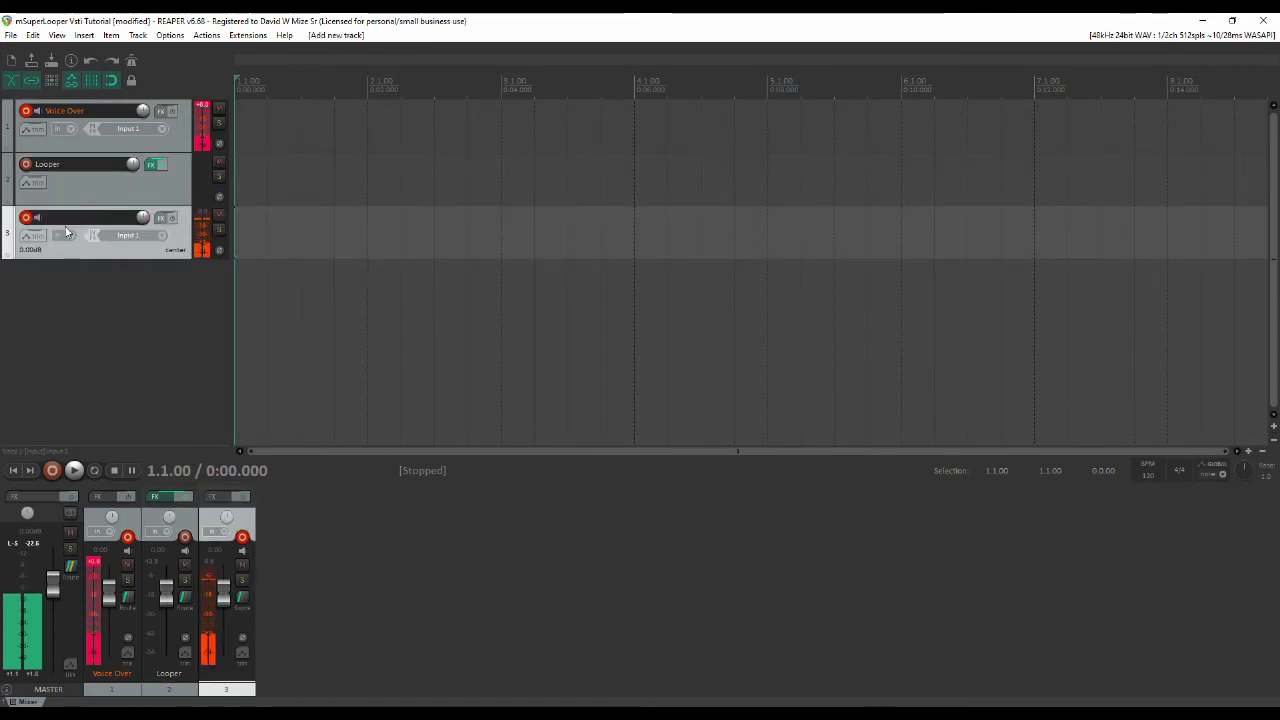
- Disarm the third track and rename it Midi Controller
click(28, 218)
double_click(52, 218)
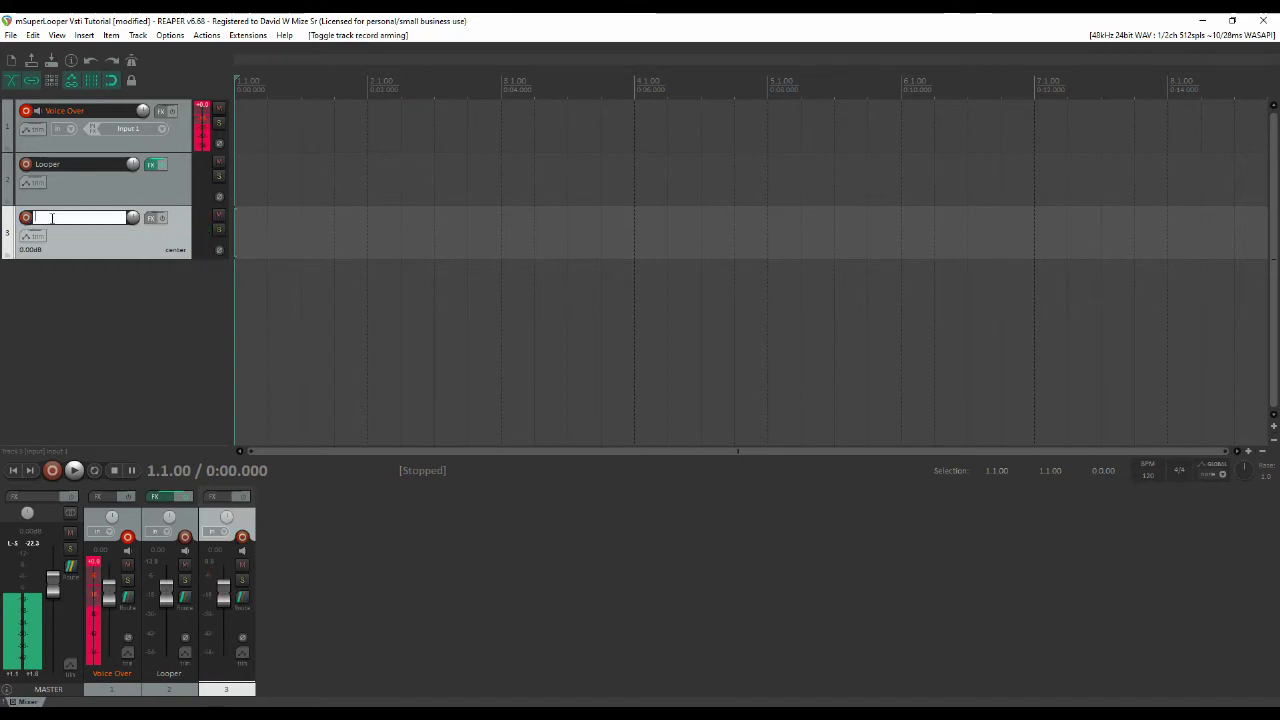
text(Midi Controller)
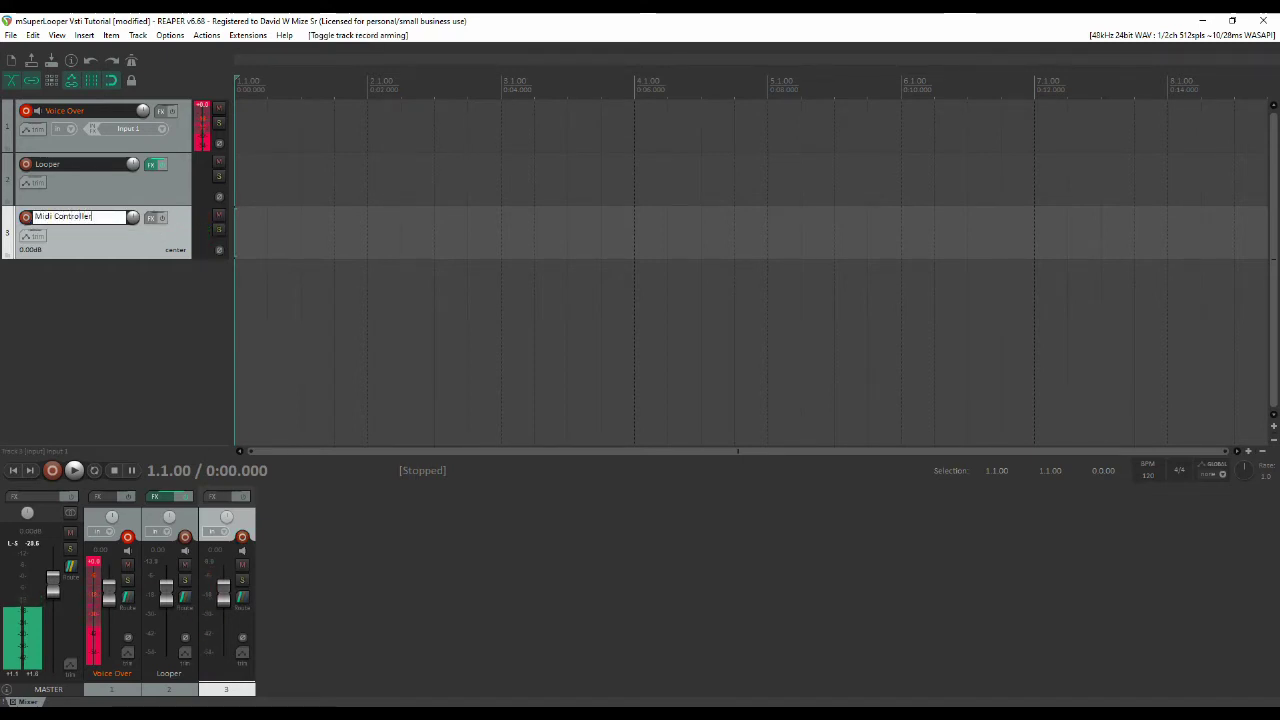
key(Return)
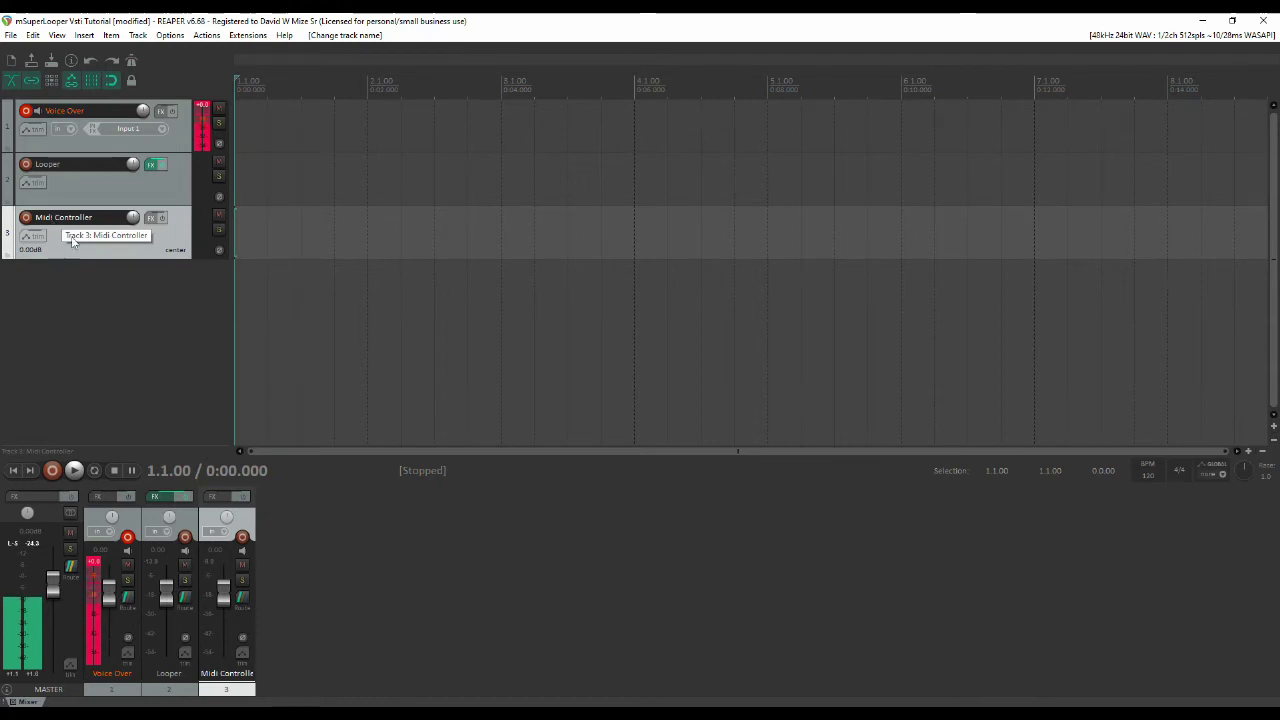
- Record-arm Midi Controller with input MIDI > W-P200 > All Channels
click(26, 217)
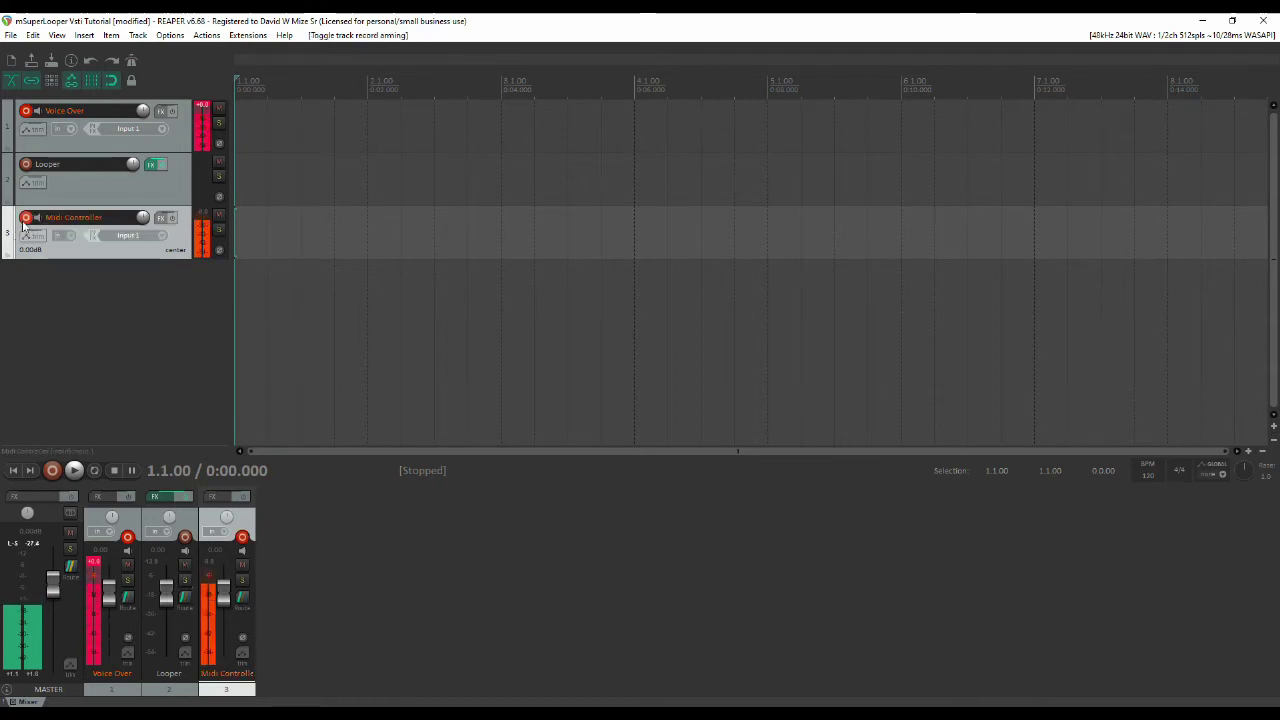
click(131, 239)
mouse_move(166, 274)
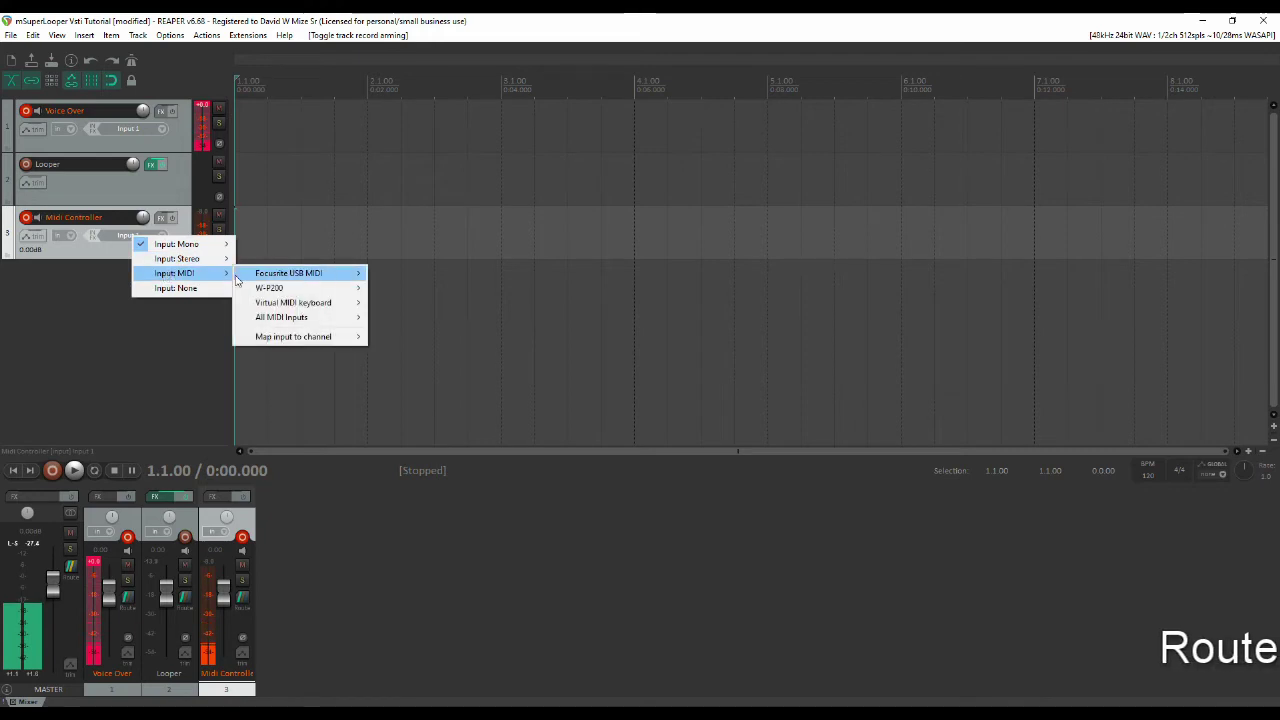
mouse_move(275, 288)
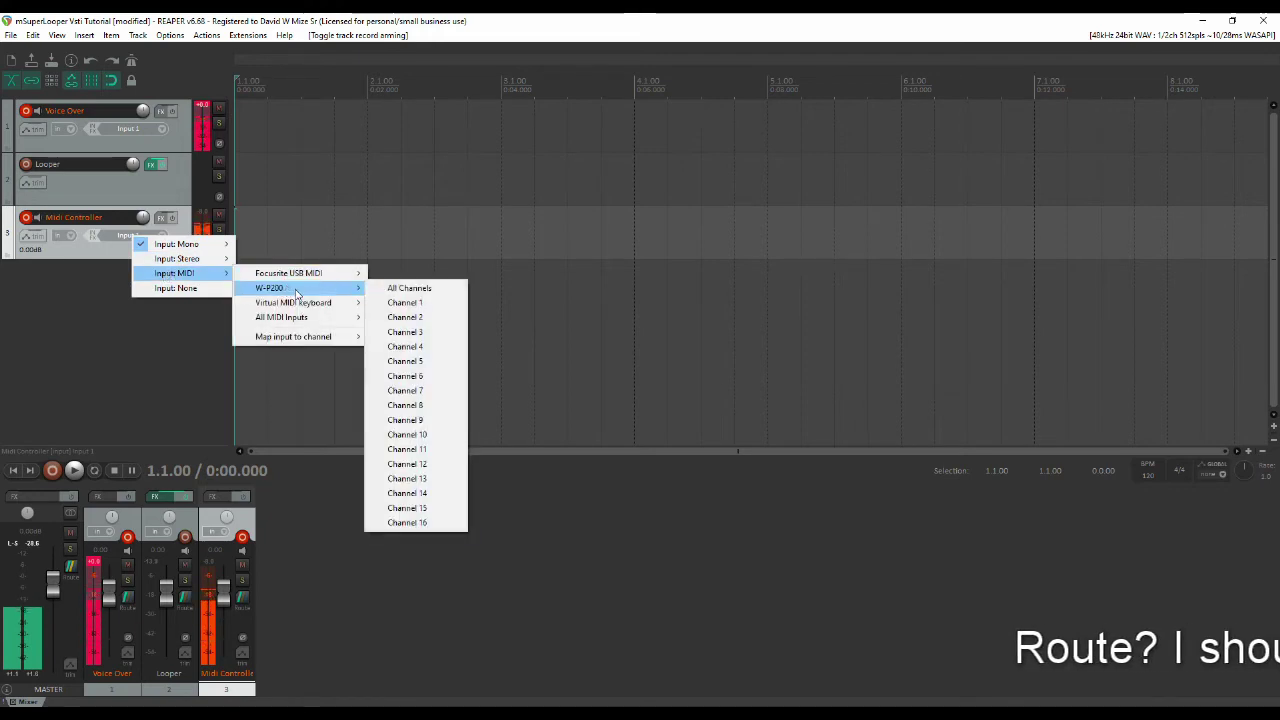
click(405, 289)
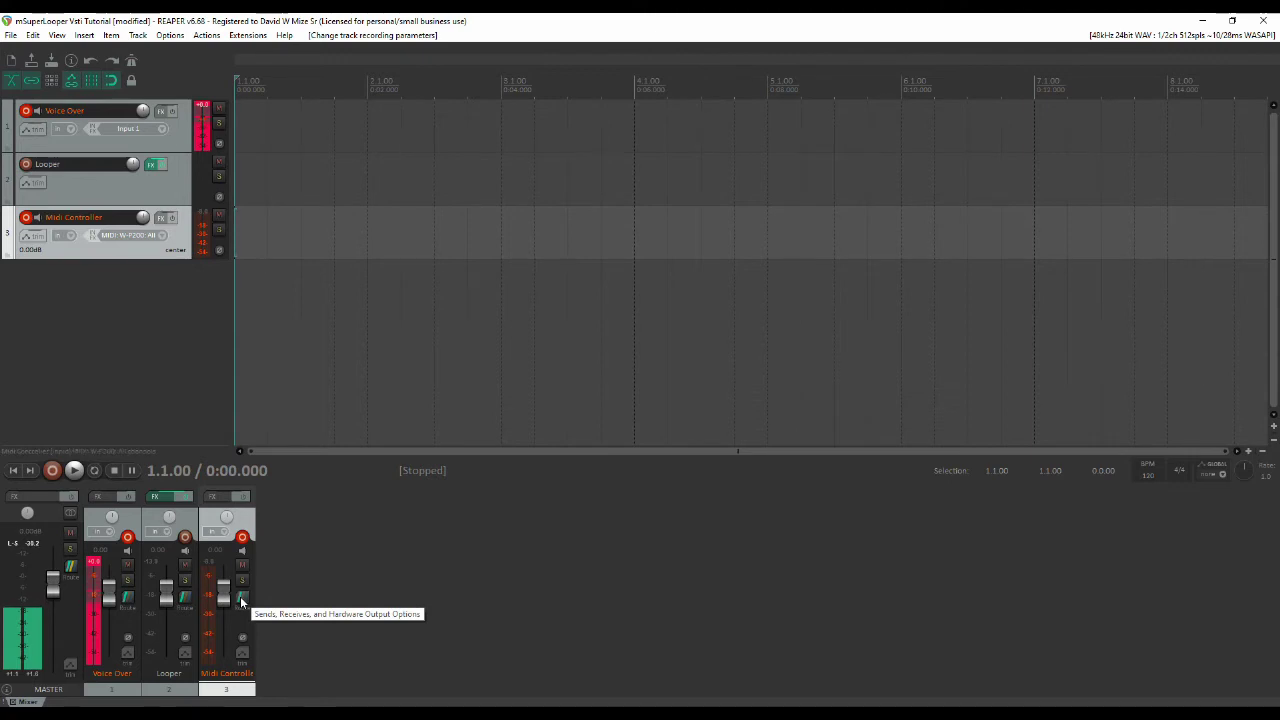
- Create a MIDI-only send (Audio: None) from Midi Controller to Looper, then deselect the track
drag(185, 603, 185, 603)
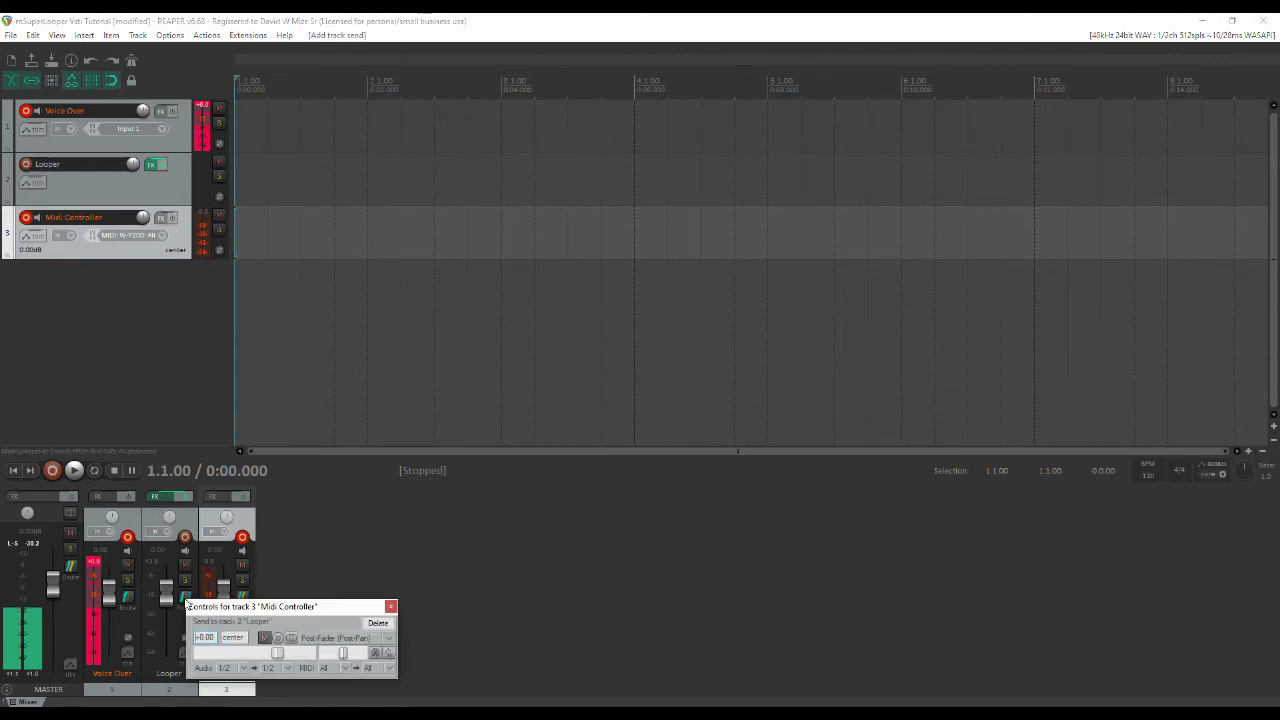
click(244, 668)
mouse_move(244, 671)
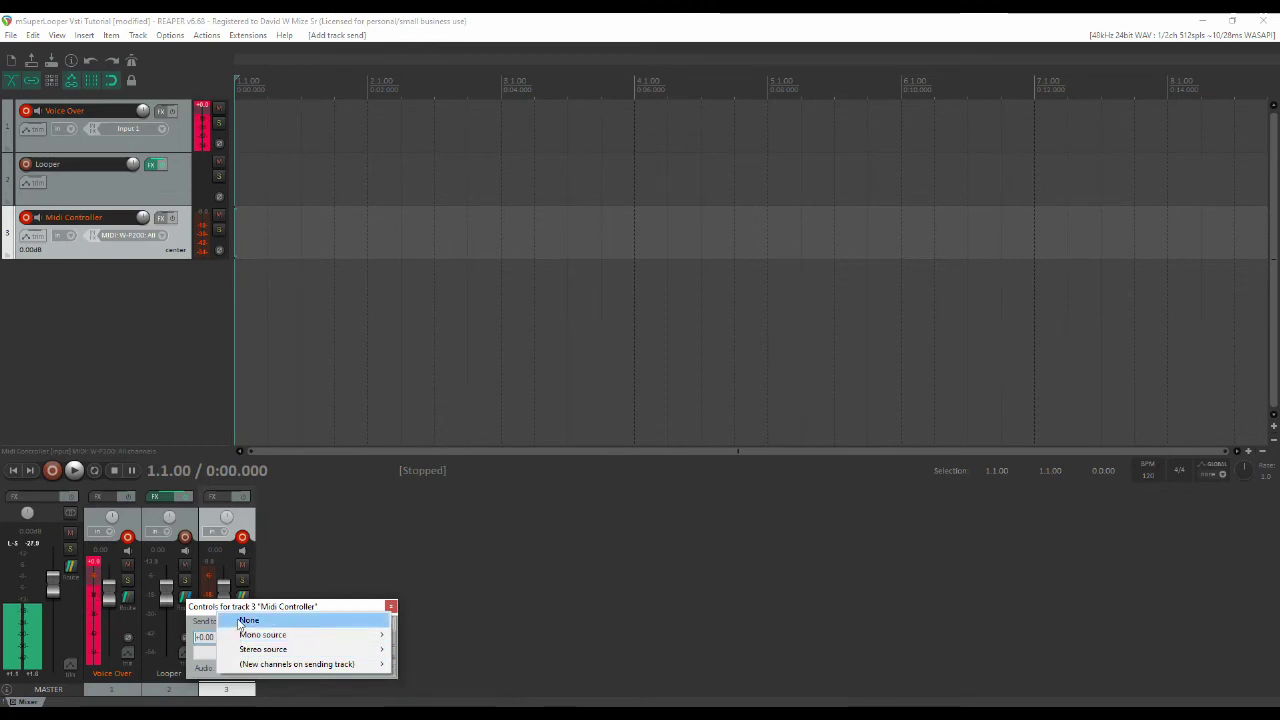
click(241, 621)
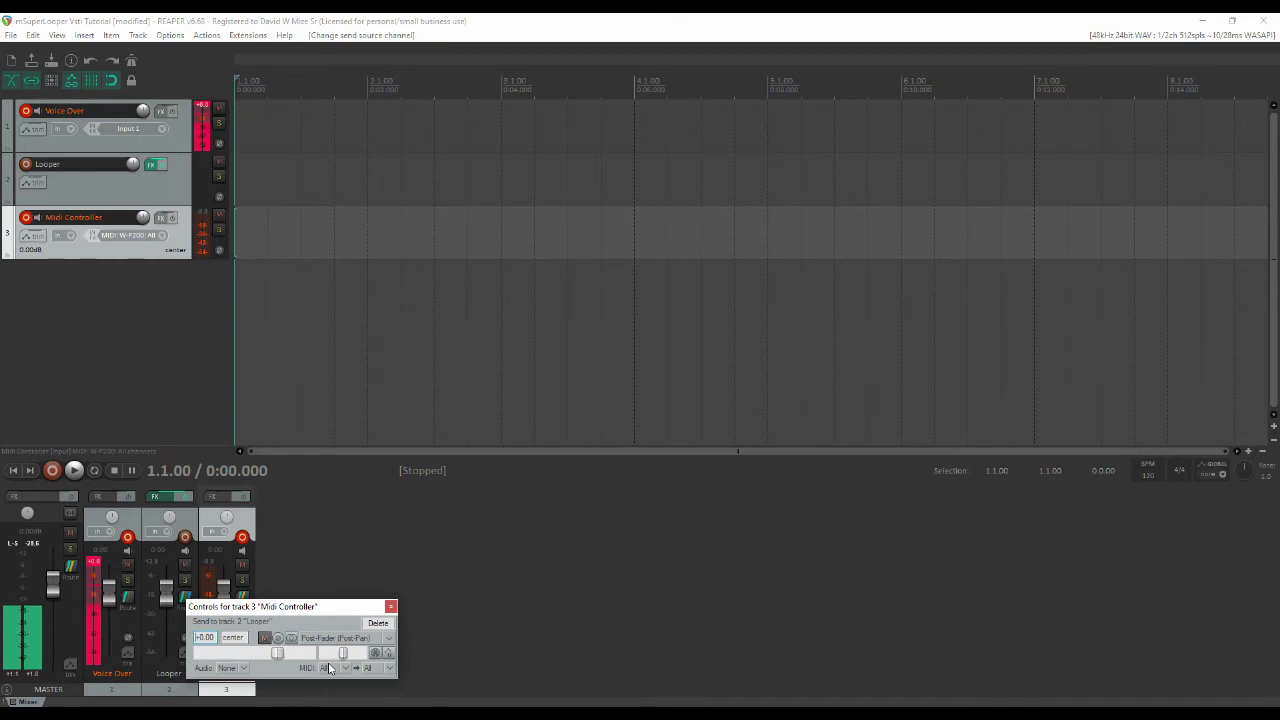
click(391, 607)
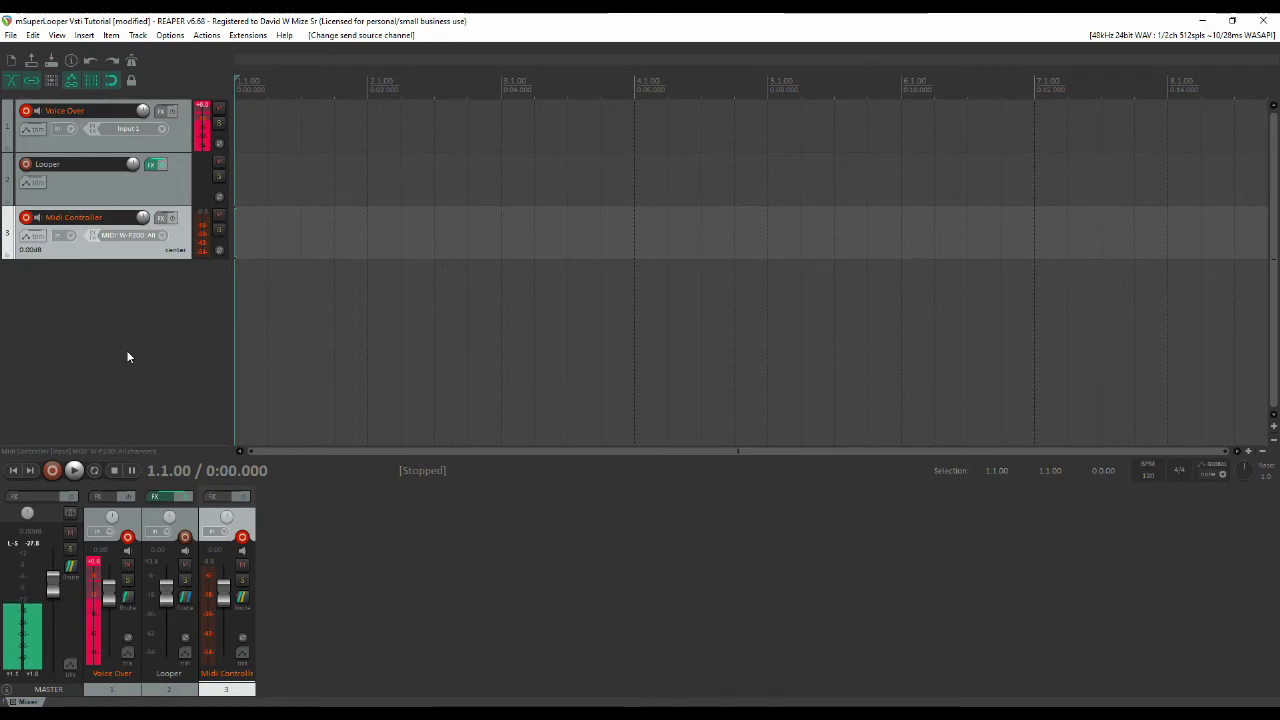
click(96, 286)
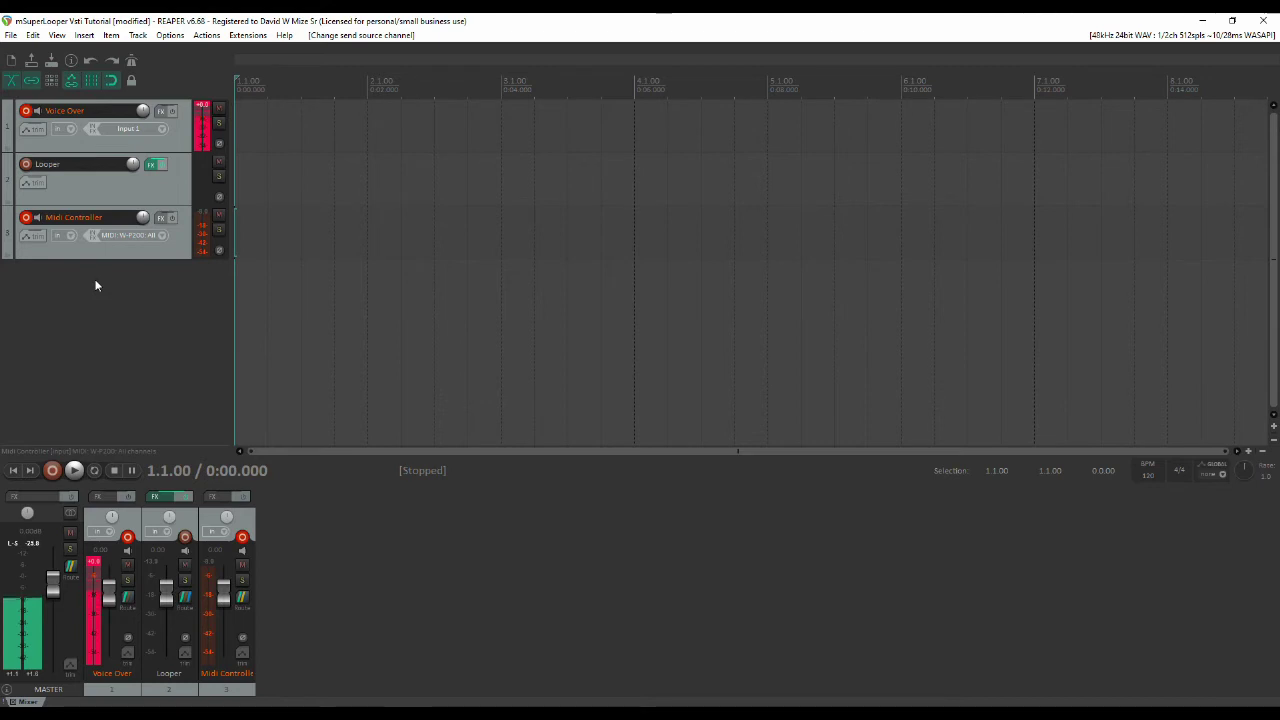
right_click(96, 286)
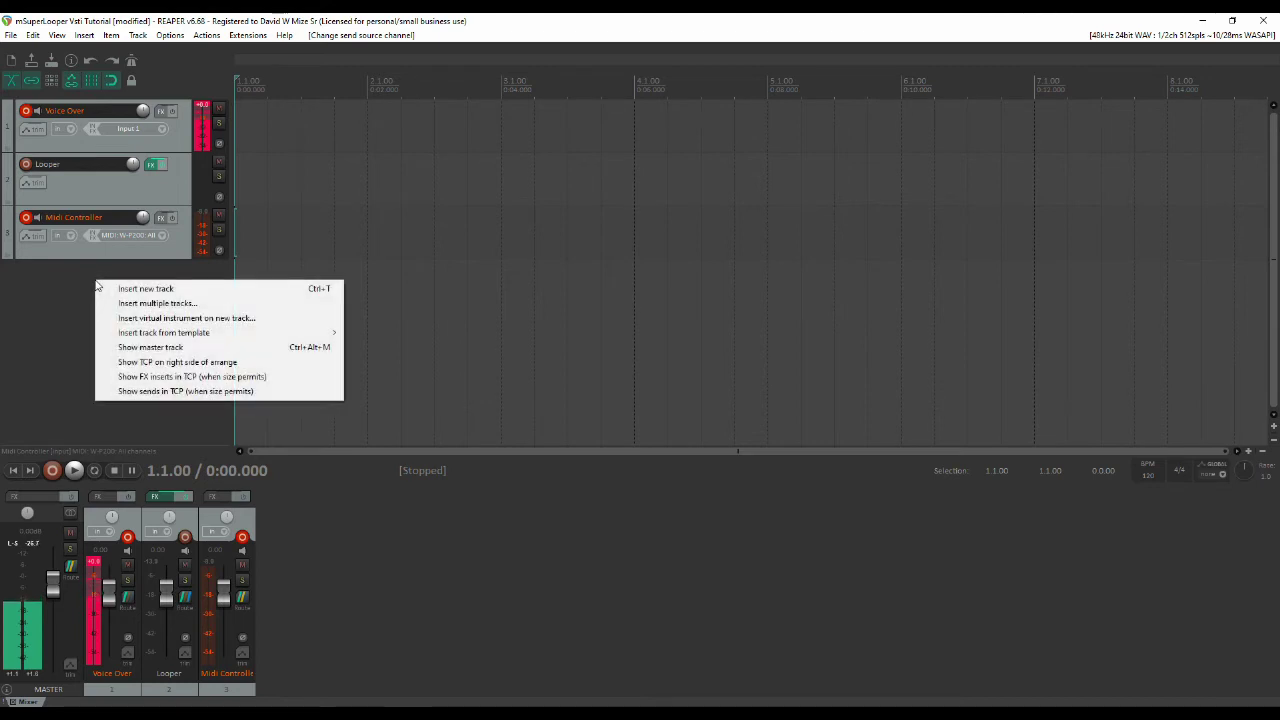
- Insert the Xpand!2 virtual instrument on a new track
click(156, 318)
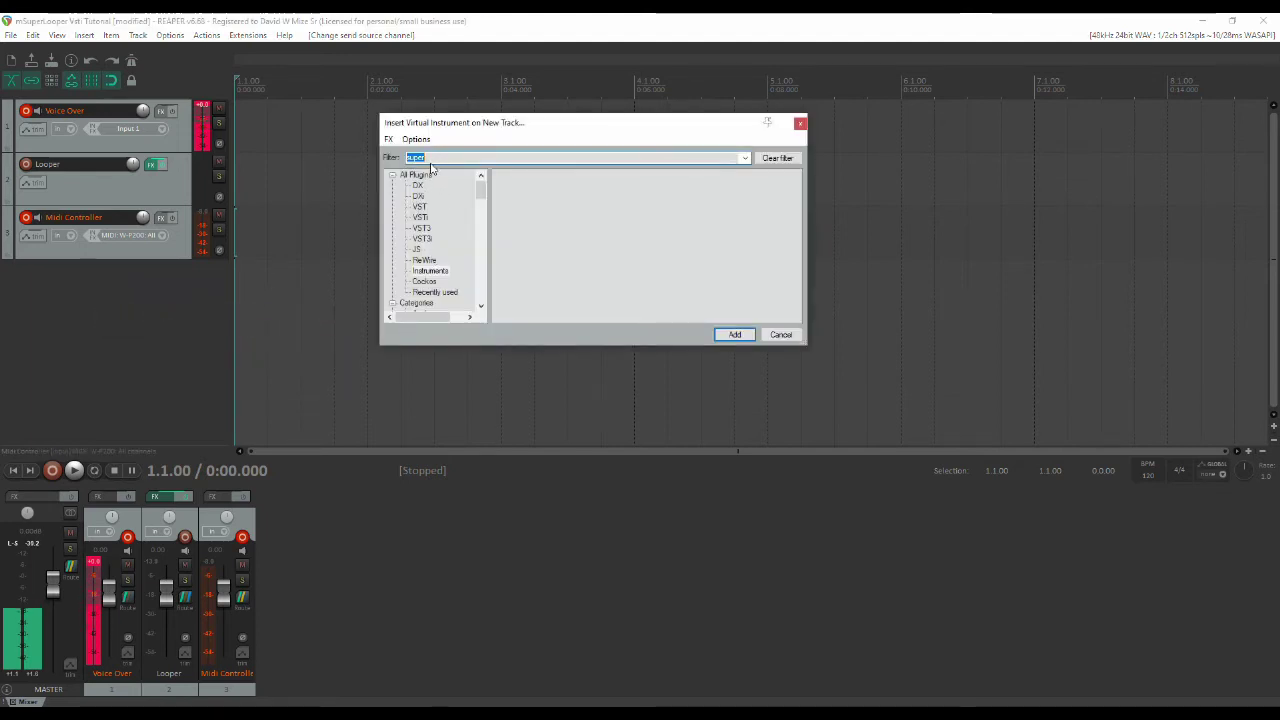
key(BackSpace)
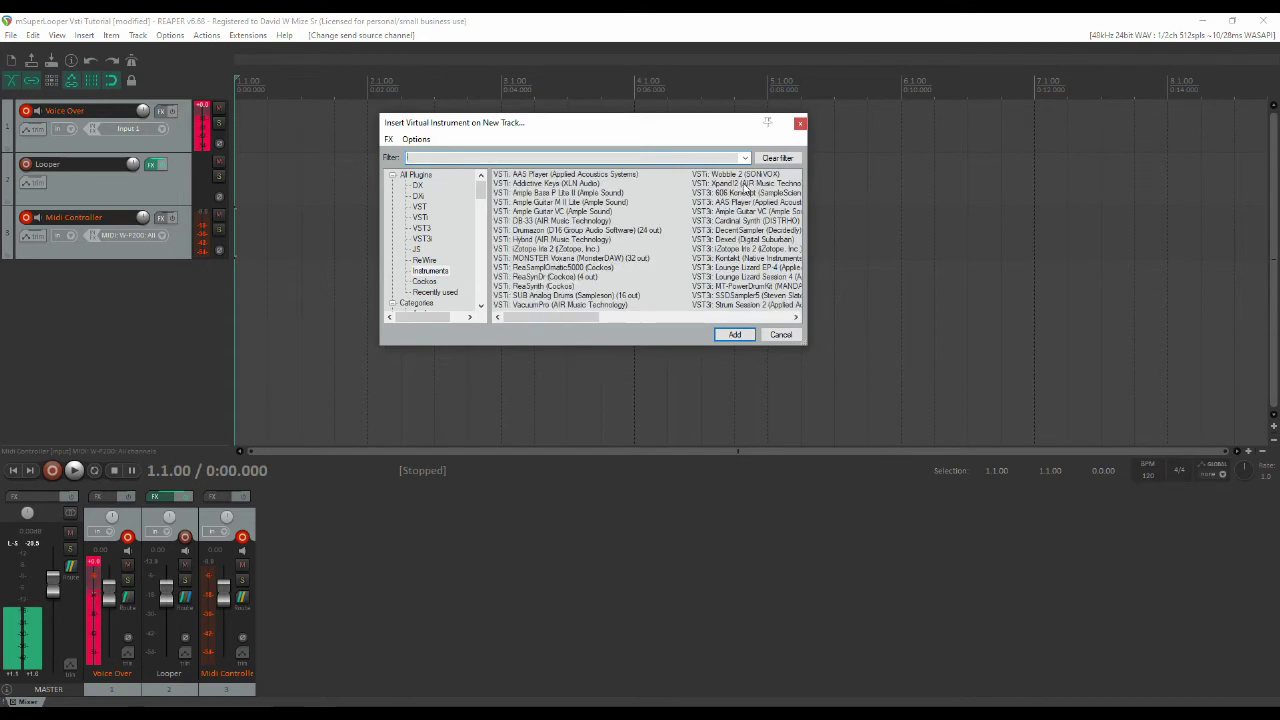
double_click(744, 184)
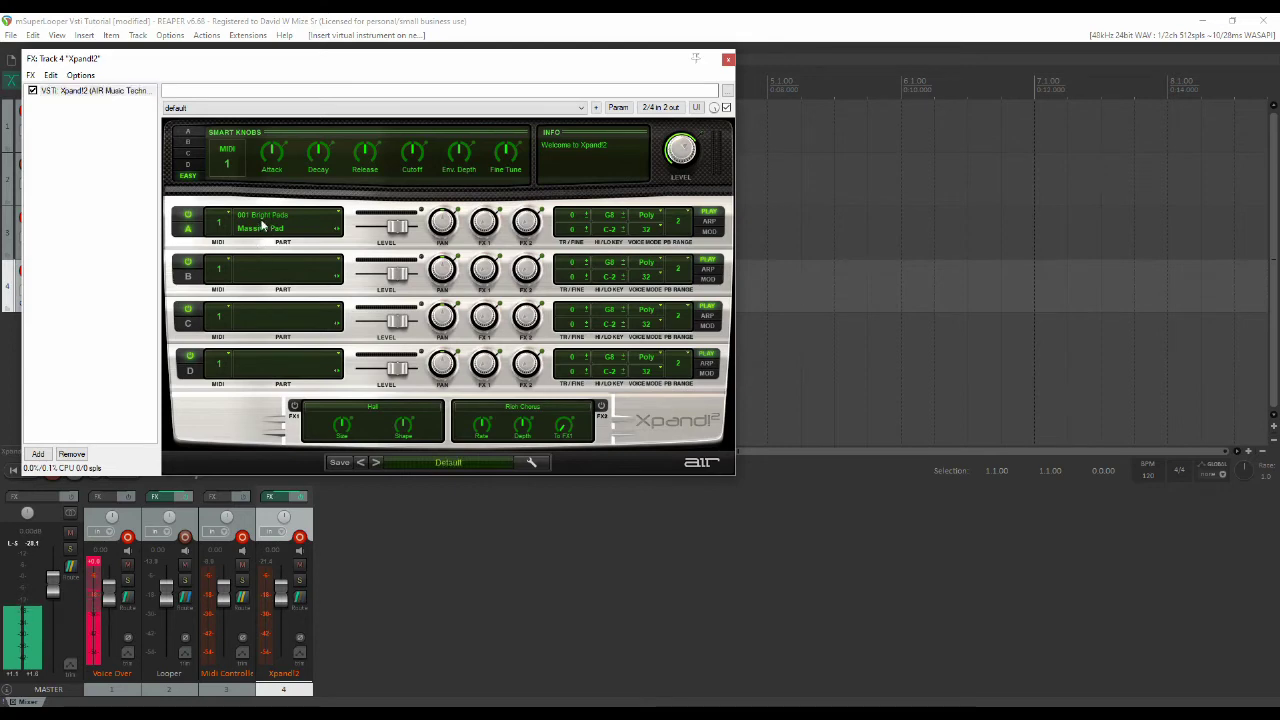
- Load the 007 Soft Leads Crunched Glass+ patch into Xpand!2 Part A, close it, and disarm the track
click(262, 226)
mouse_move(262, 270)
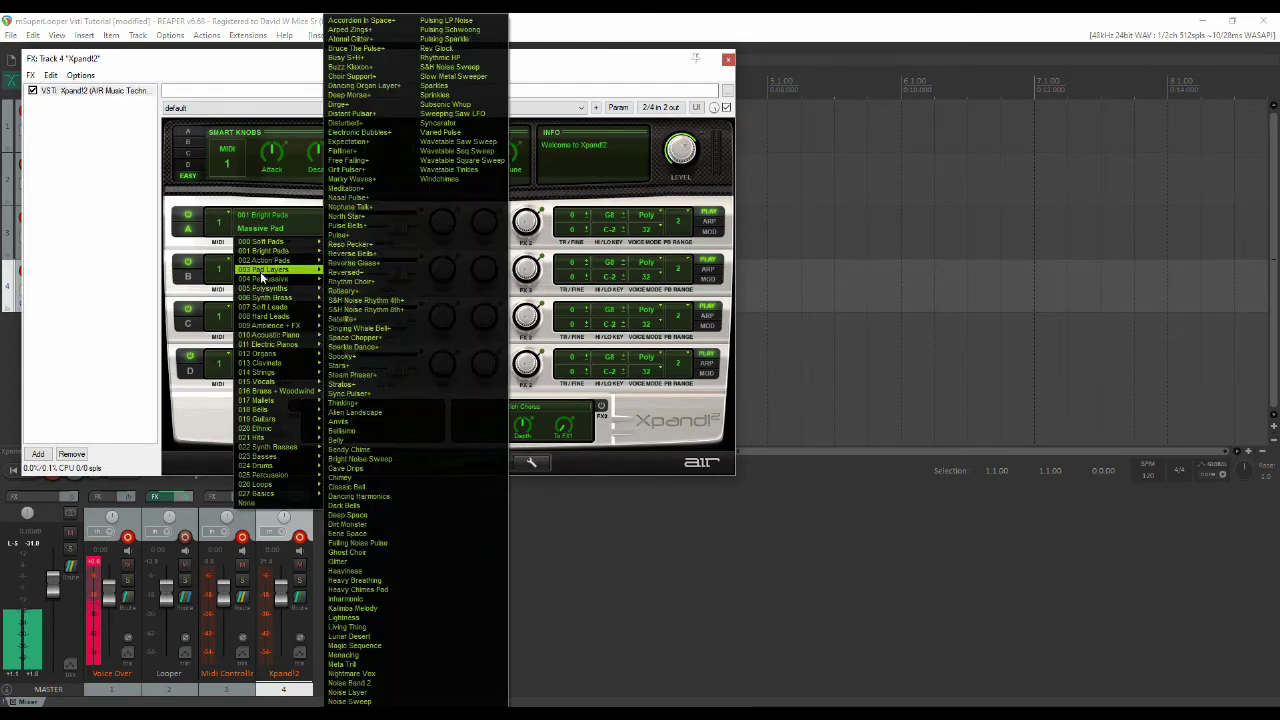
mouse_move(266, 309)
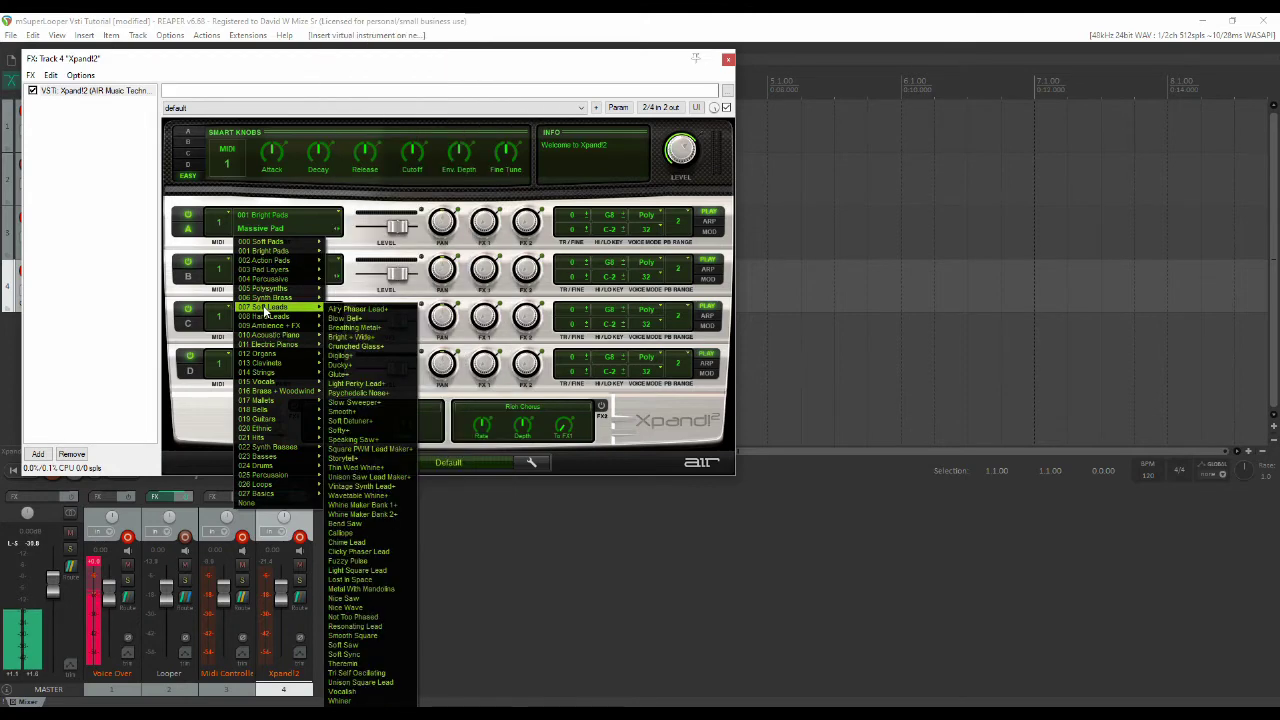
click(357, 346)
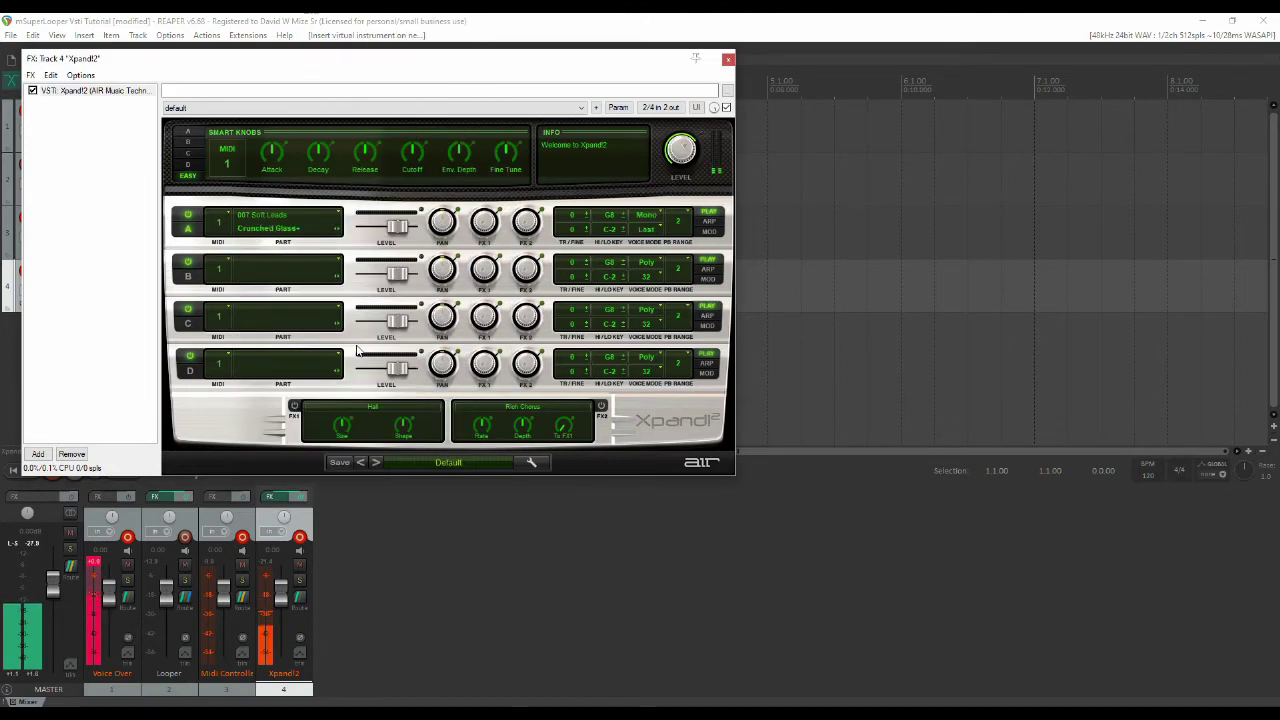
click(728, 60)
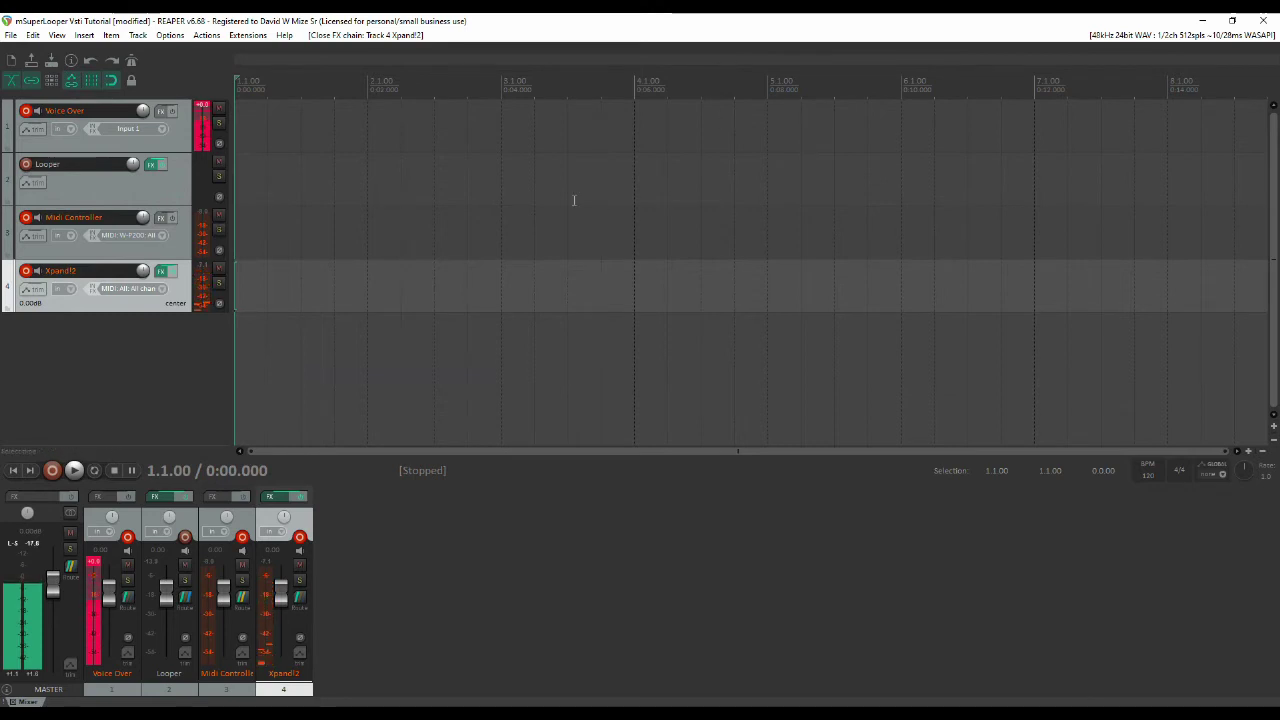
click(25, 271)
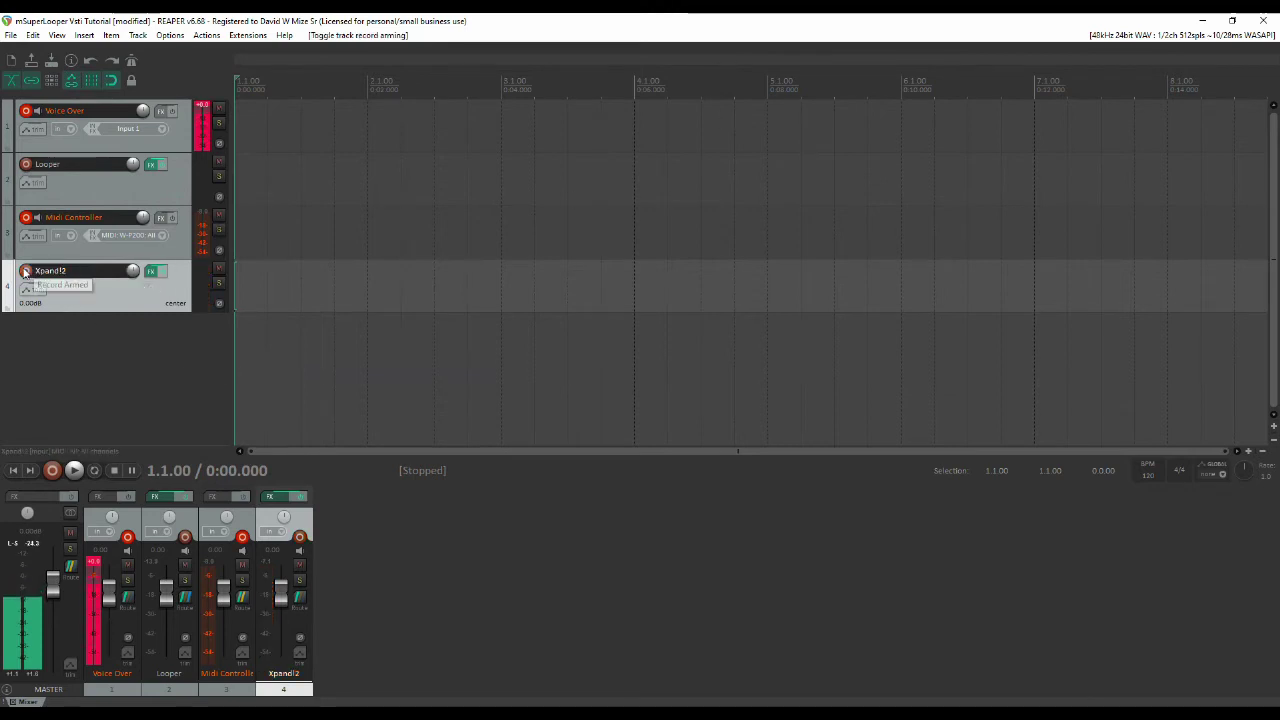
- Insert the Addictive Keys virtual instrument on a new track, filtering by 'add'
click(68, 333)
right_click(68, 333)
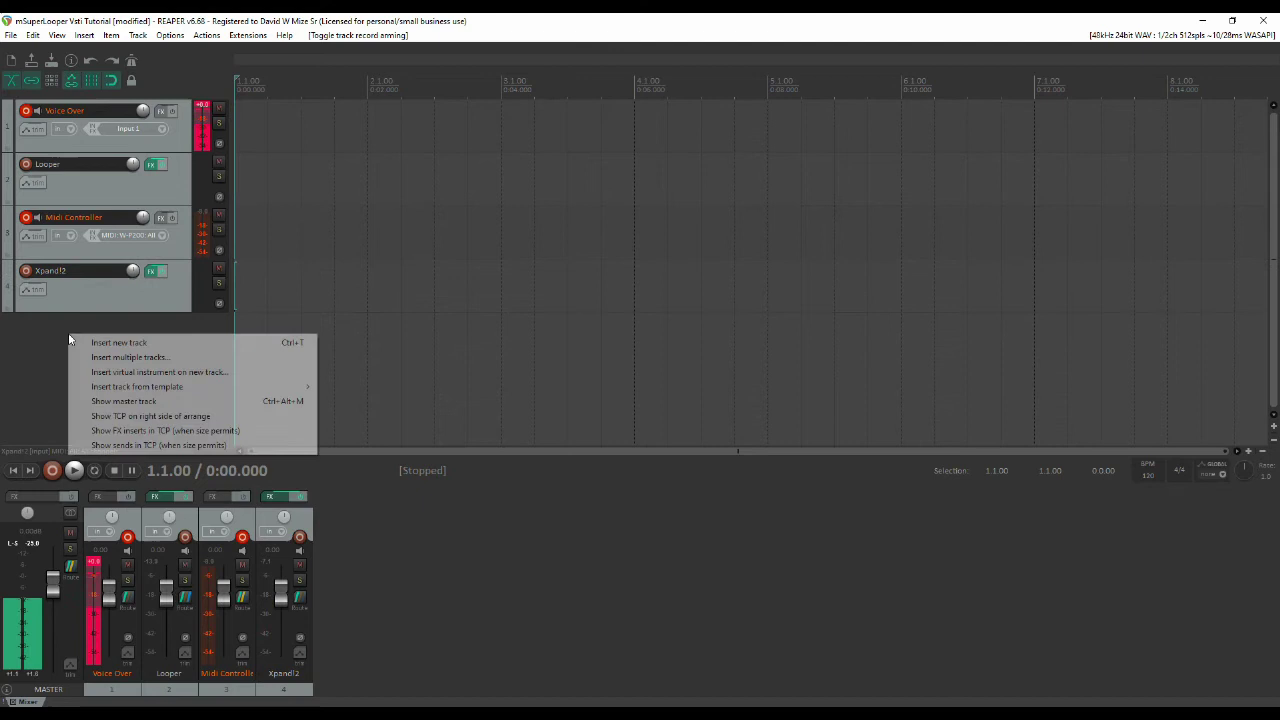
click(111, 371)
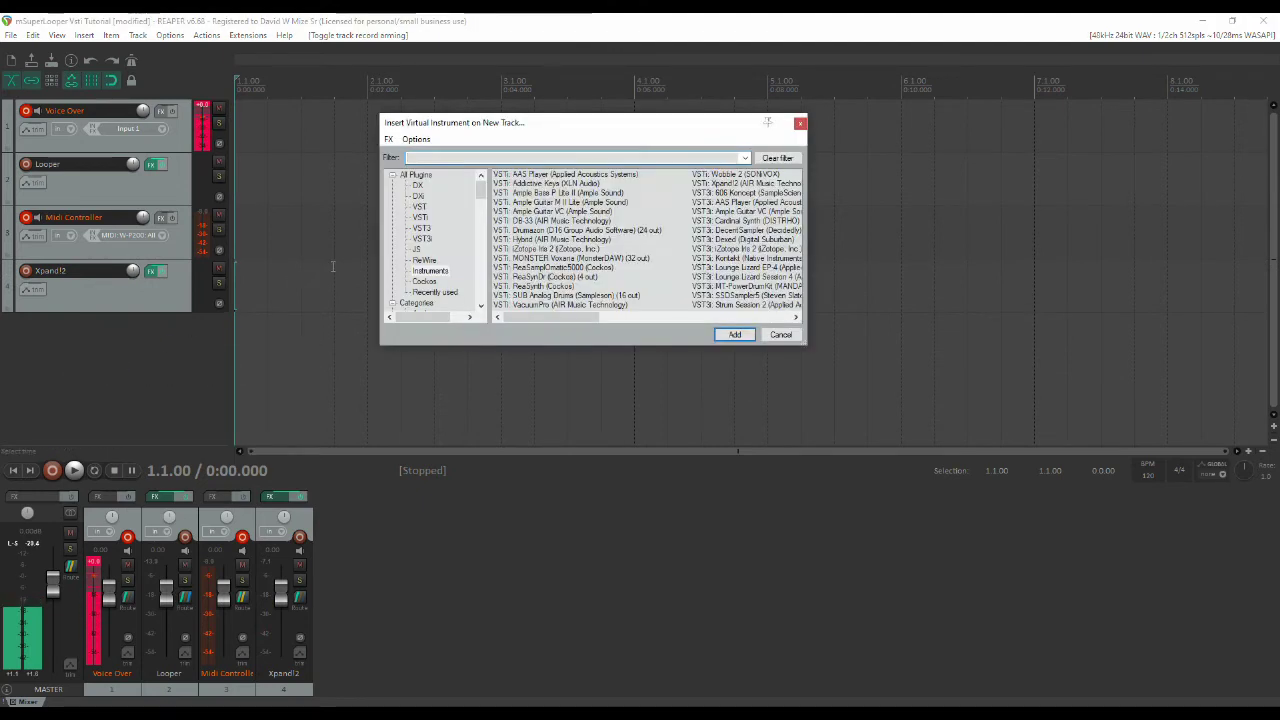
text(add)
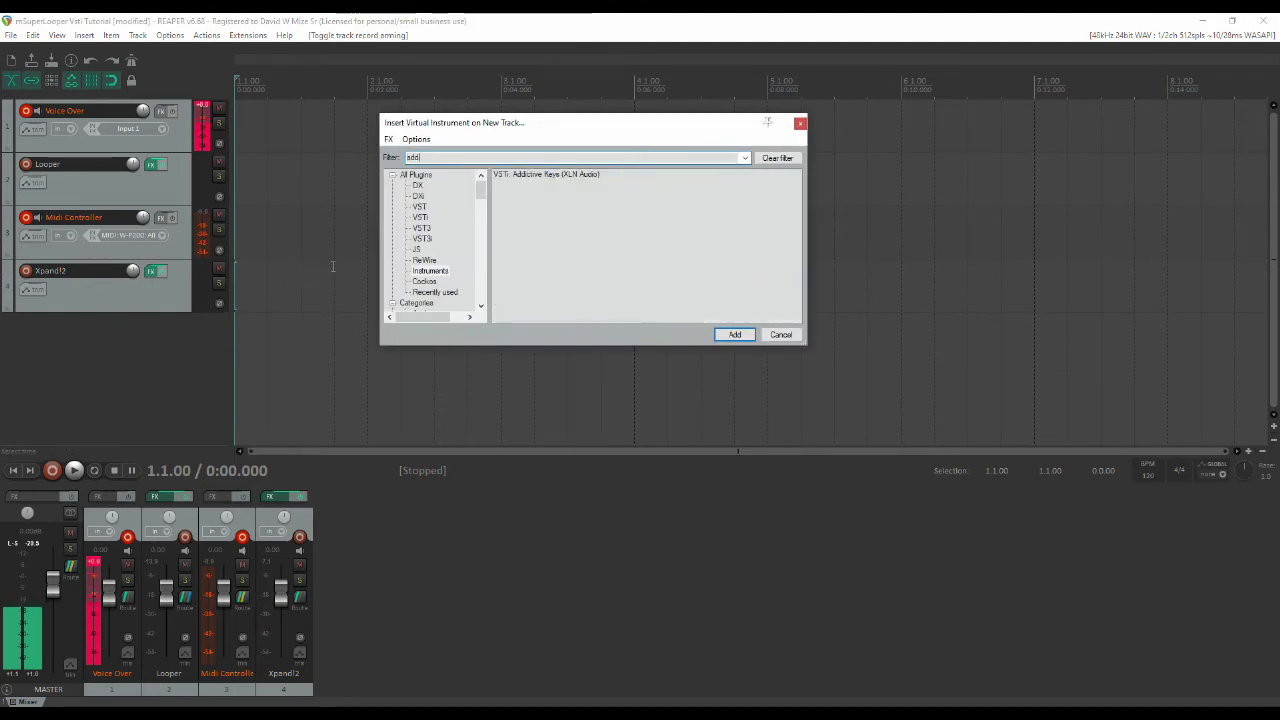
click(536, 177)
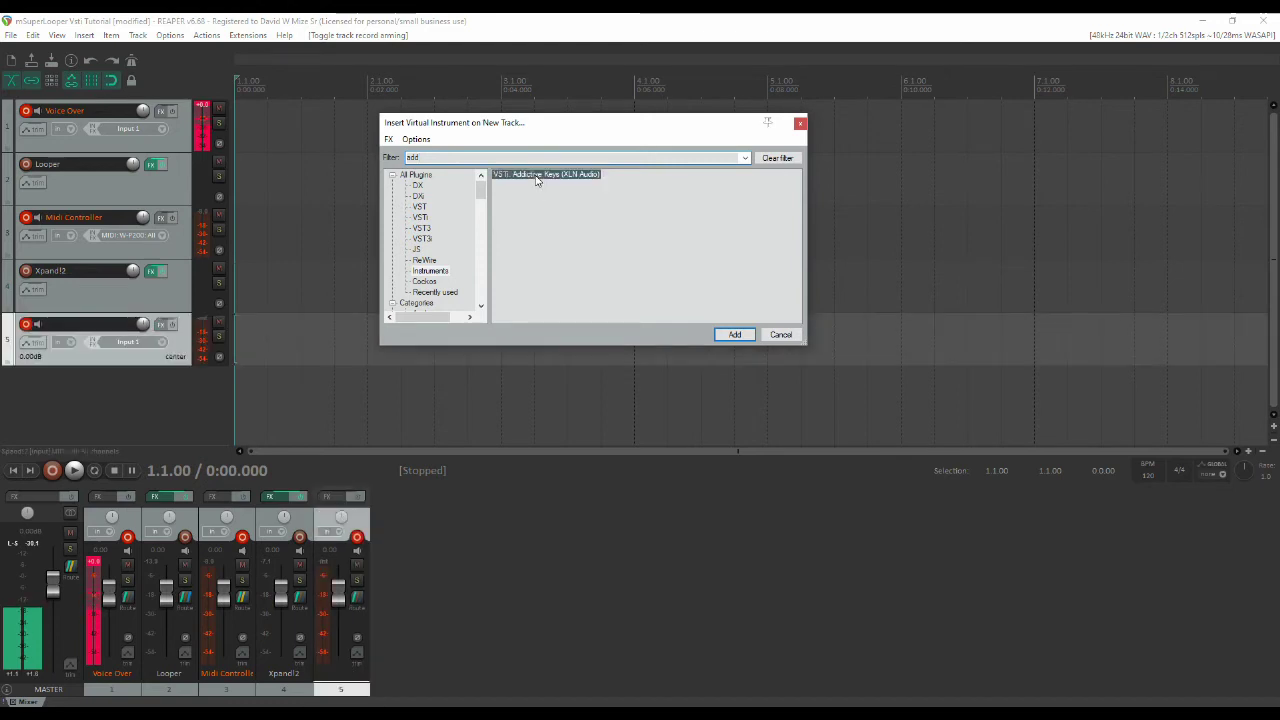
key(Return)
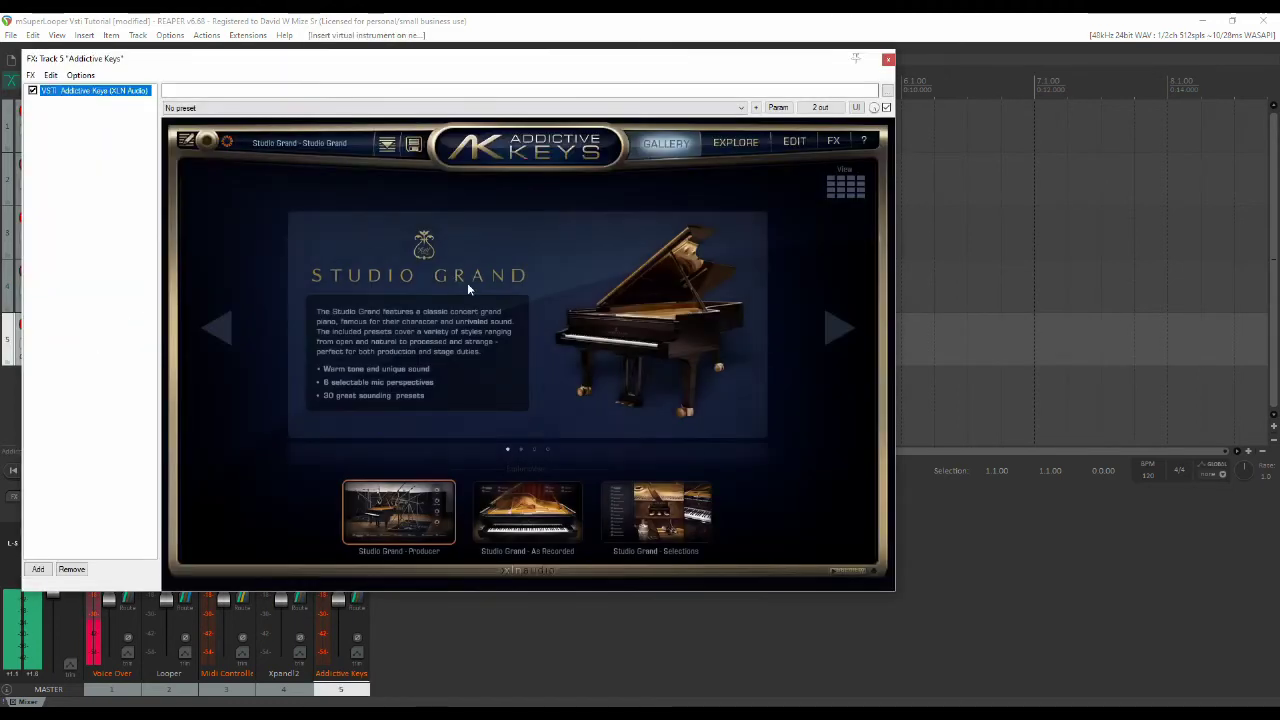
- Set Addictive Keys to Studio Grand Close Mix, close its window, and disarm track 5
click(538, 552)
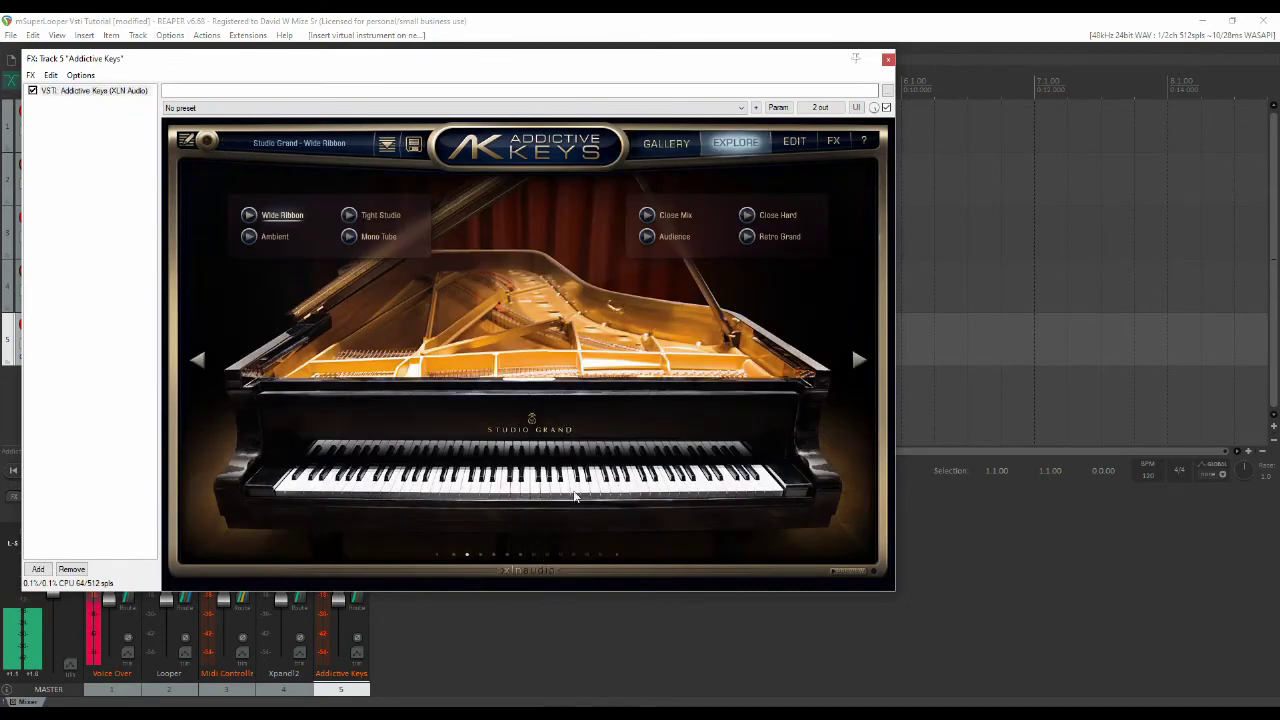
click(668, 218)
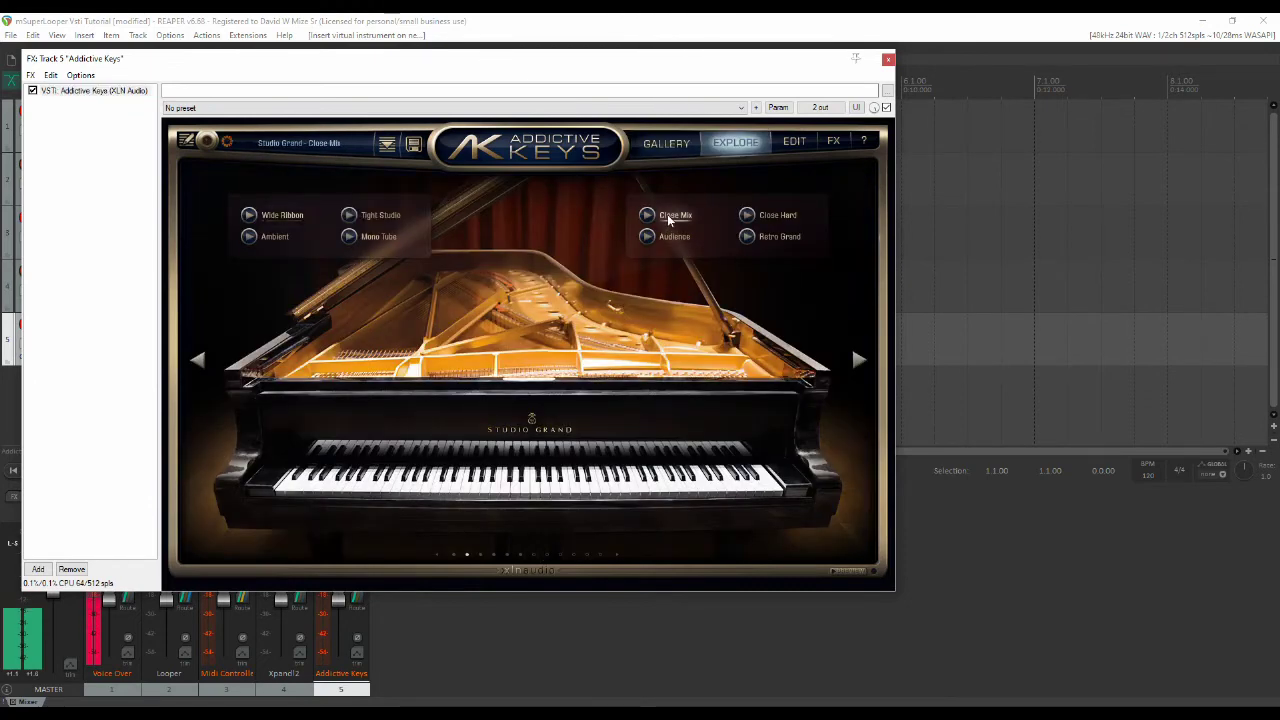
click(888, 59)
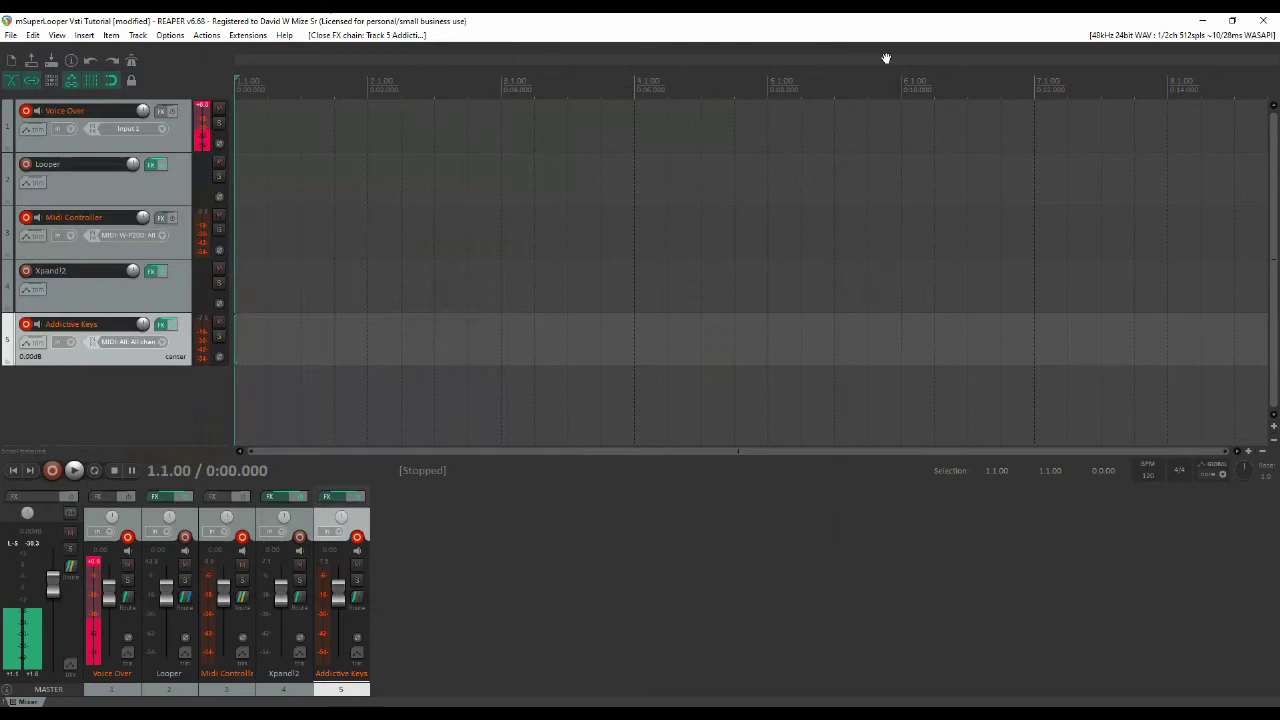
click(27, 325)
- Insert Ample Bass P Lite II on a new track, filtering by 'amp'
click(66, 384)
right_click(68, 377)
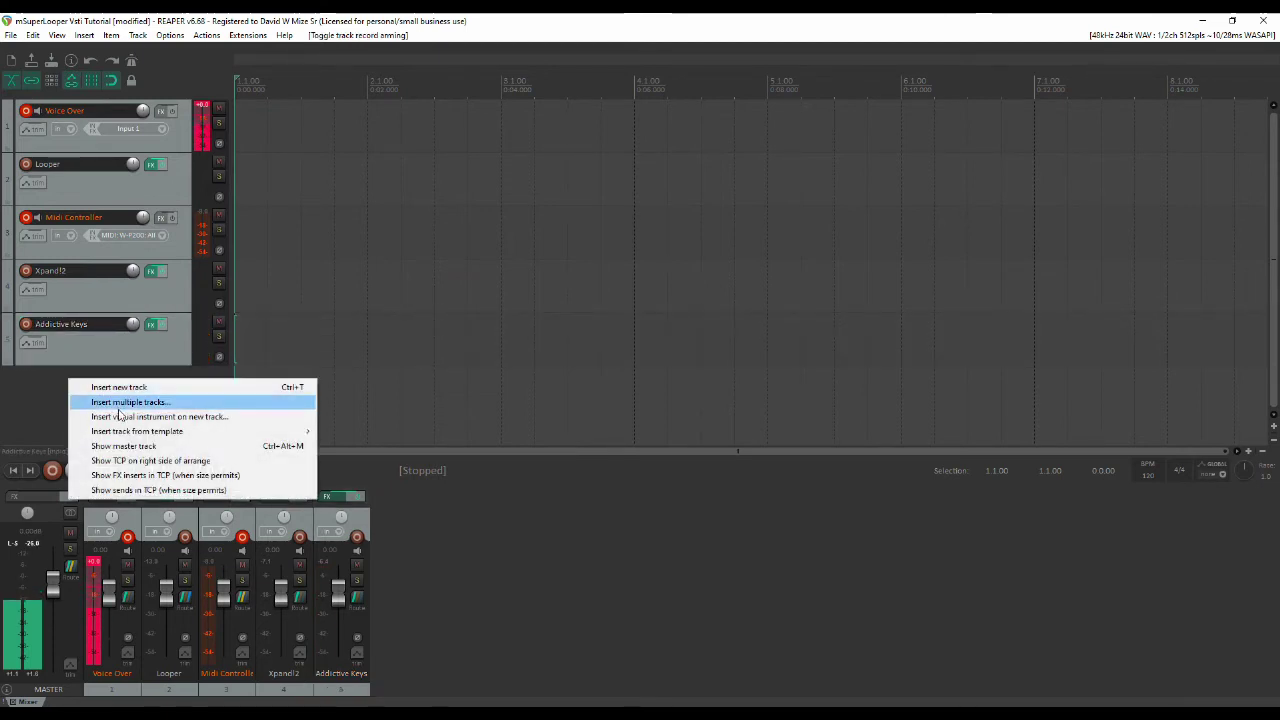
click(120, 416)
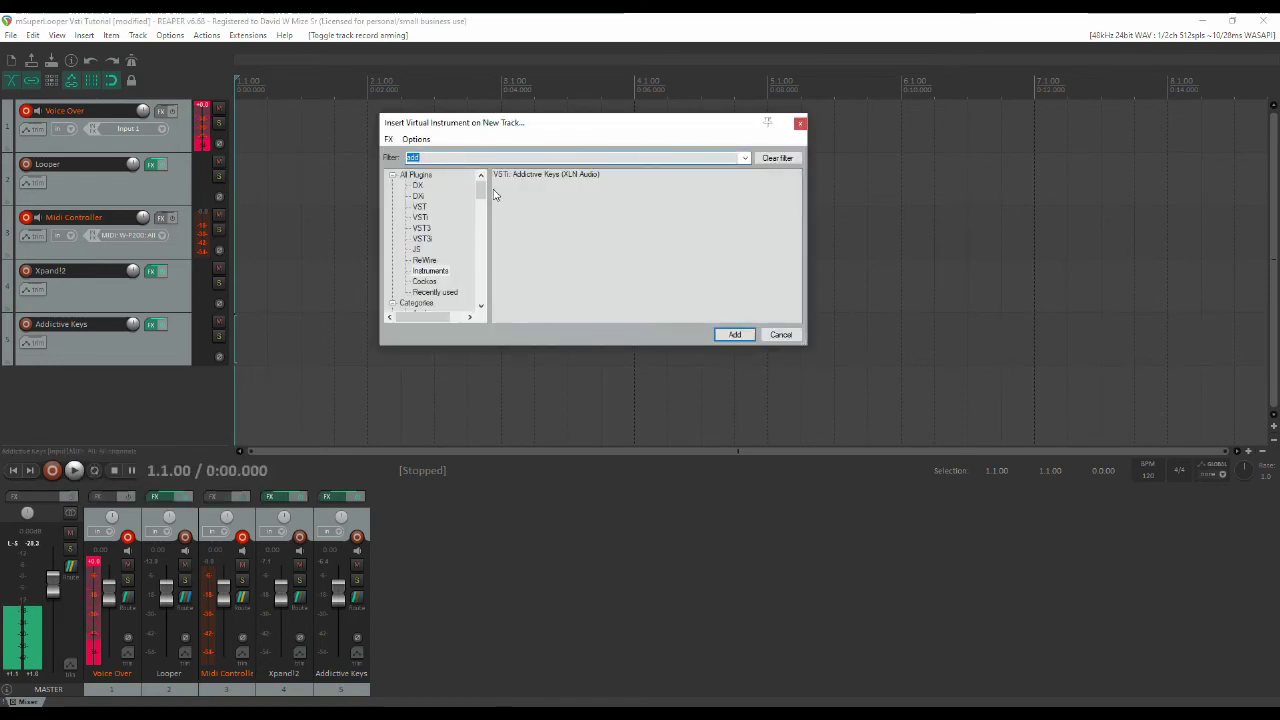
text(amp)
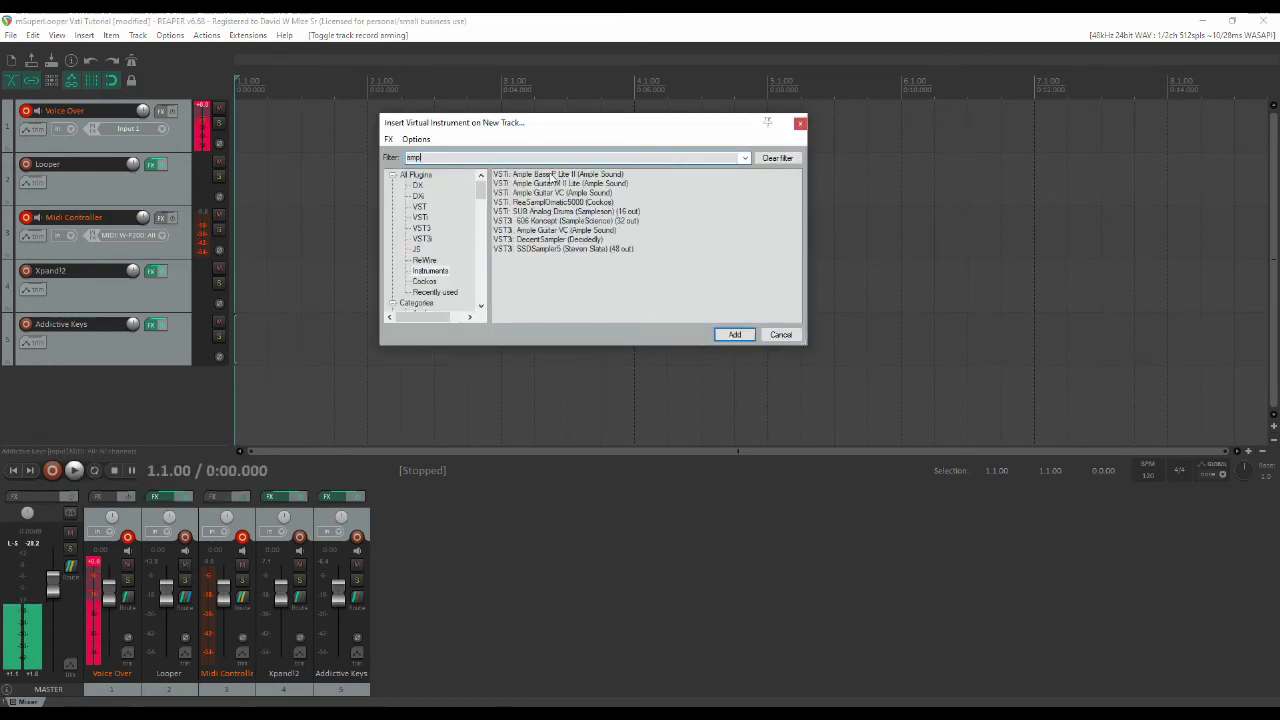
click(548, 176)
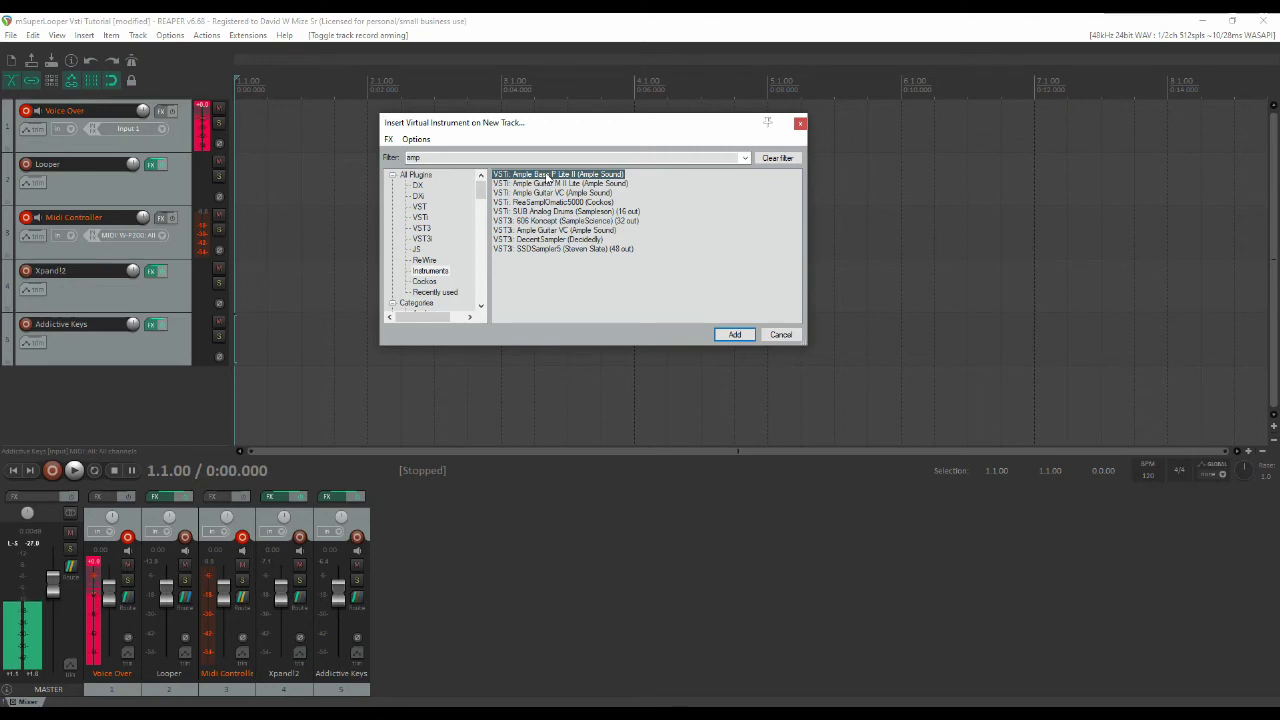
double_click(547, 177)
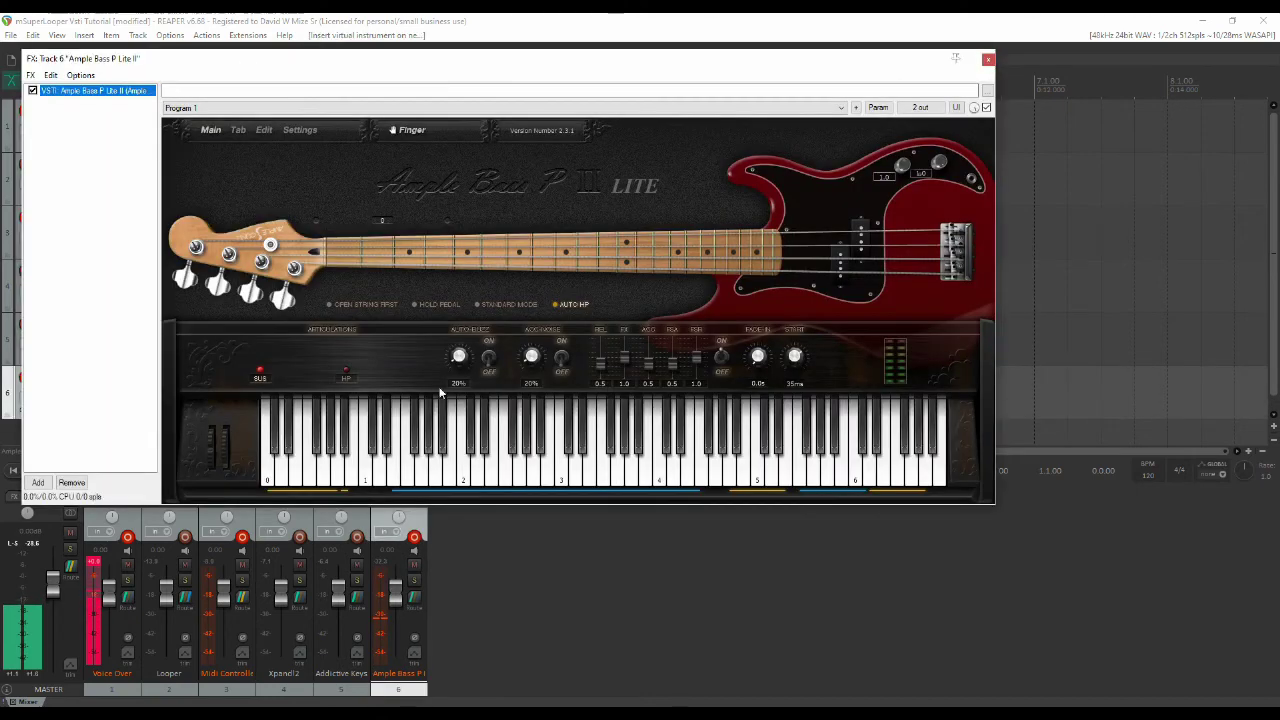
- Play a few bass notes to test Ample Bass, then close its window
click(405, 478)
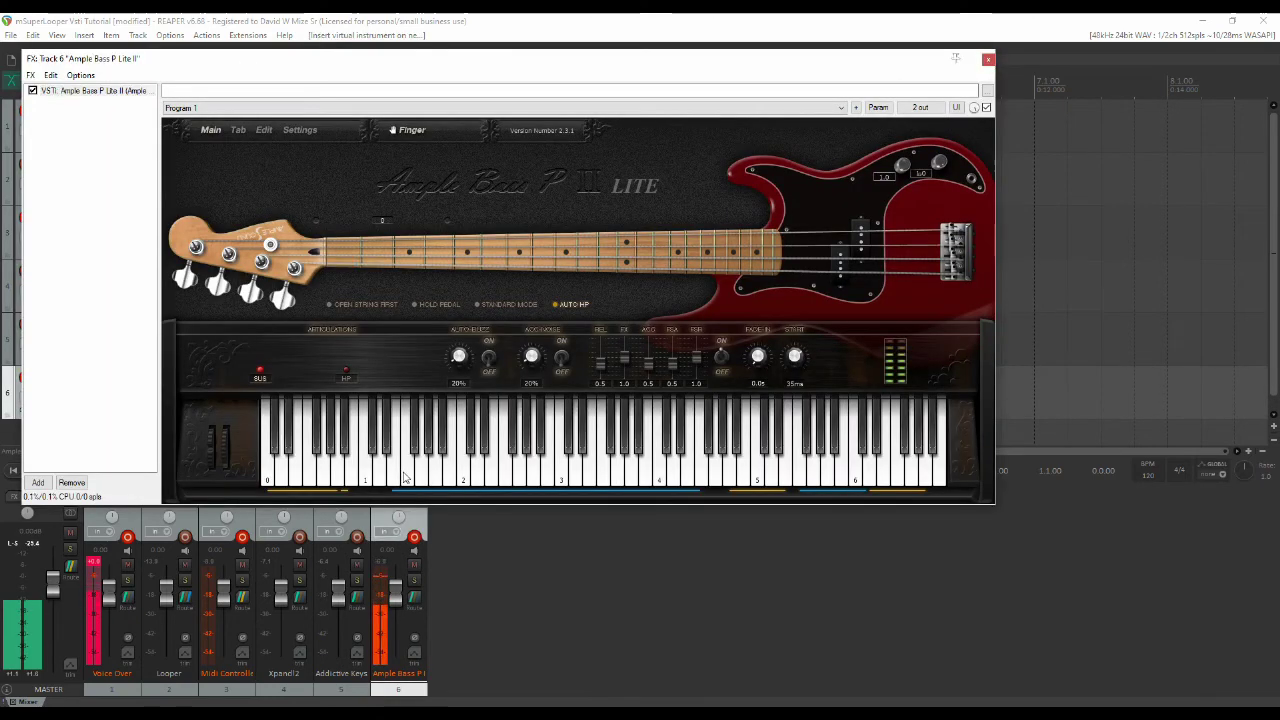
click(466, 478)
click(468, 478)
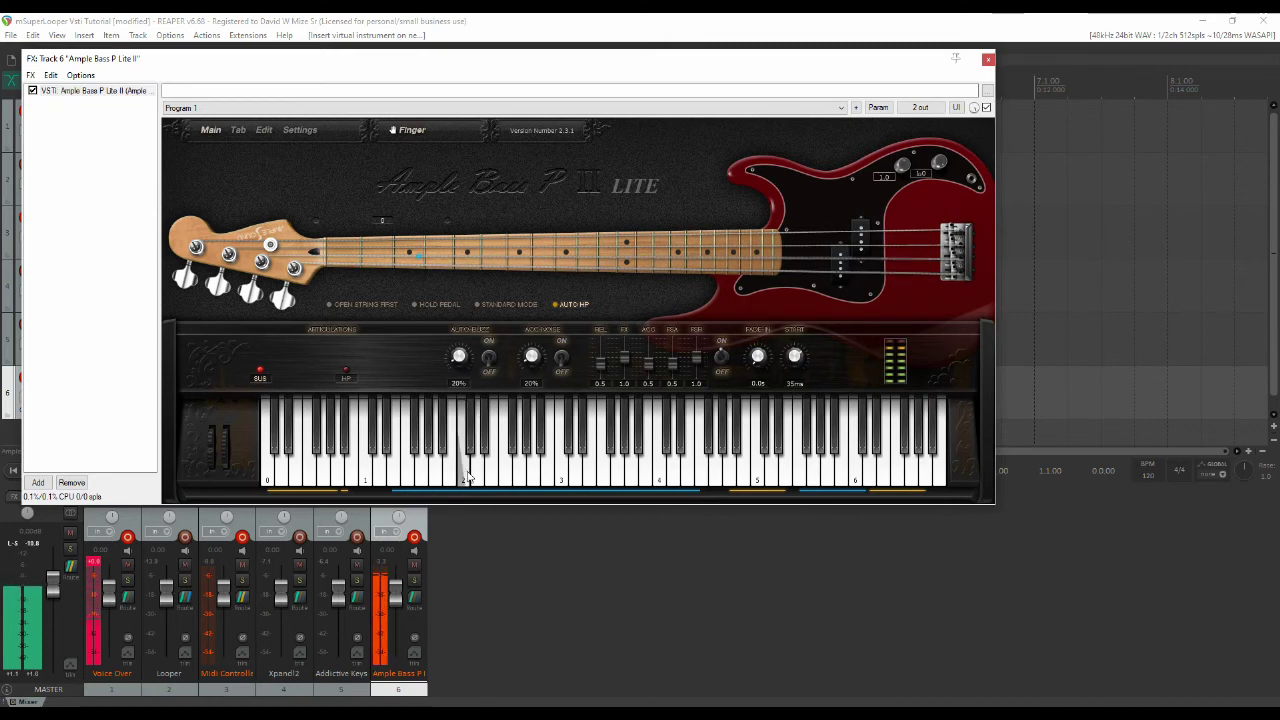
click(489, 478)
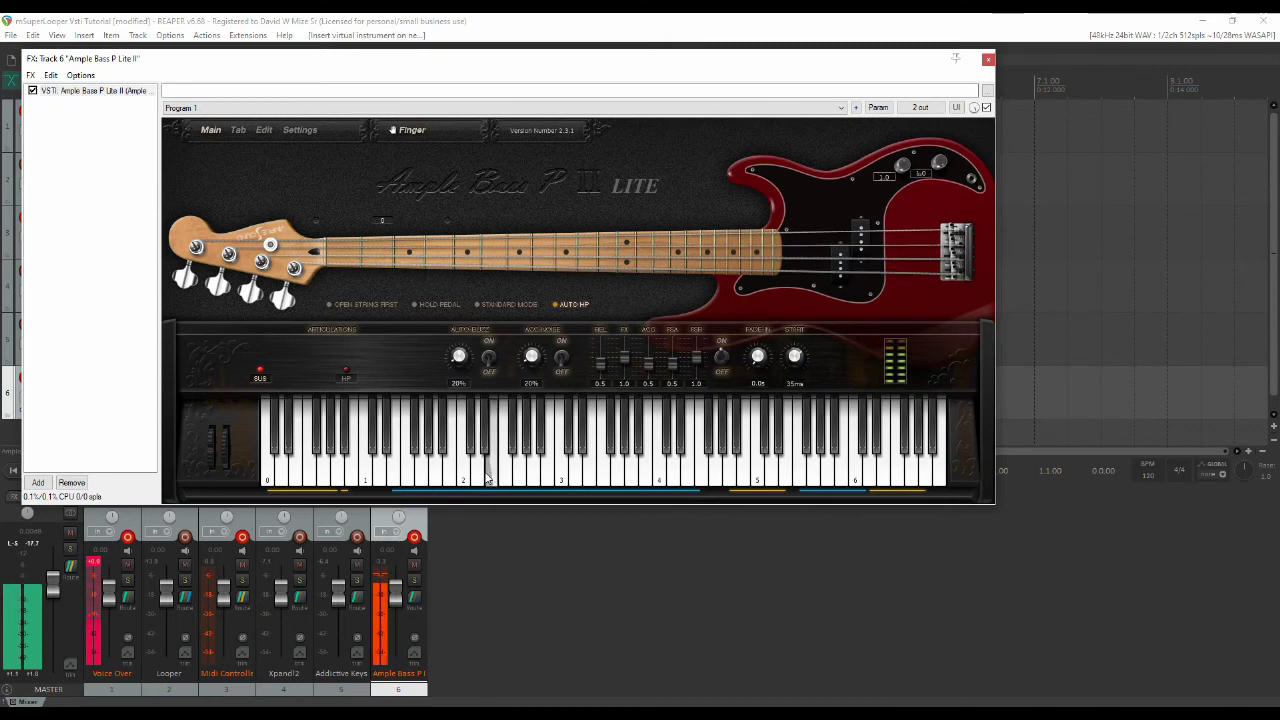
click(987, 61)
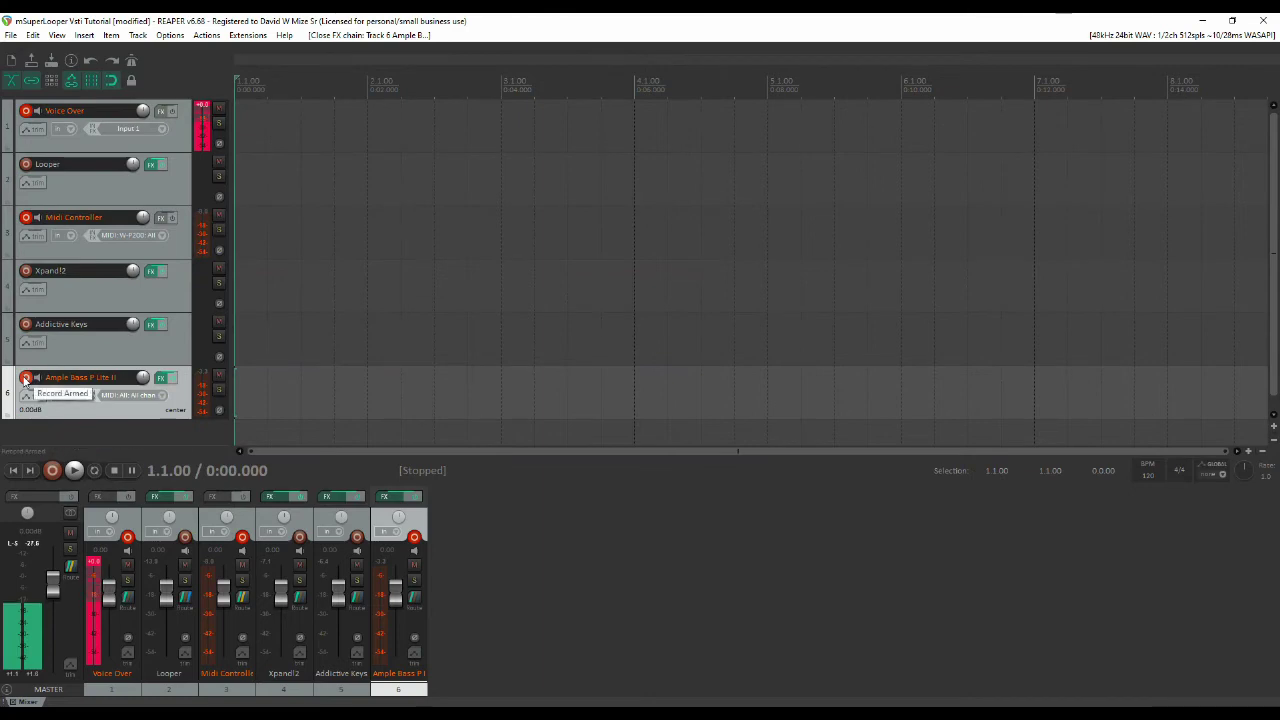
- Disarm Ample Bass P Lite II and drag Voice Over to the bottom of the track list
click(26, 378)
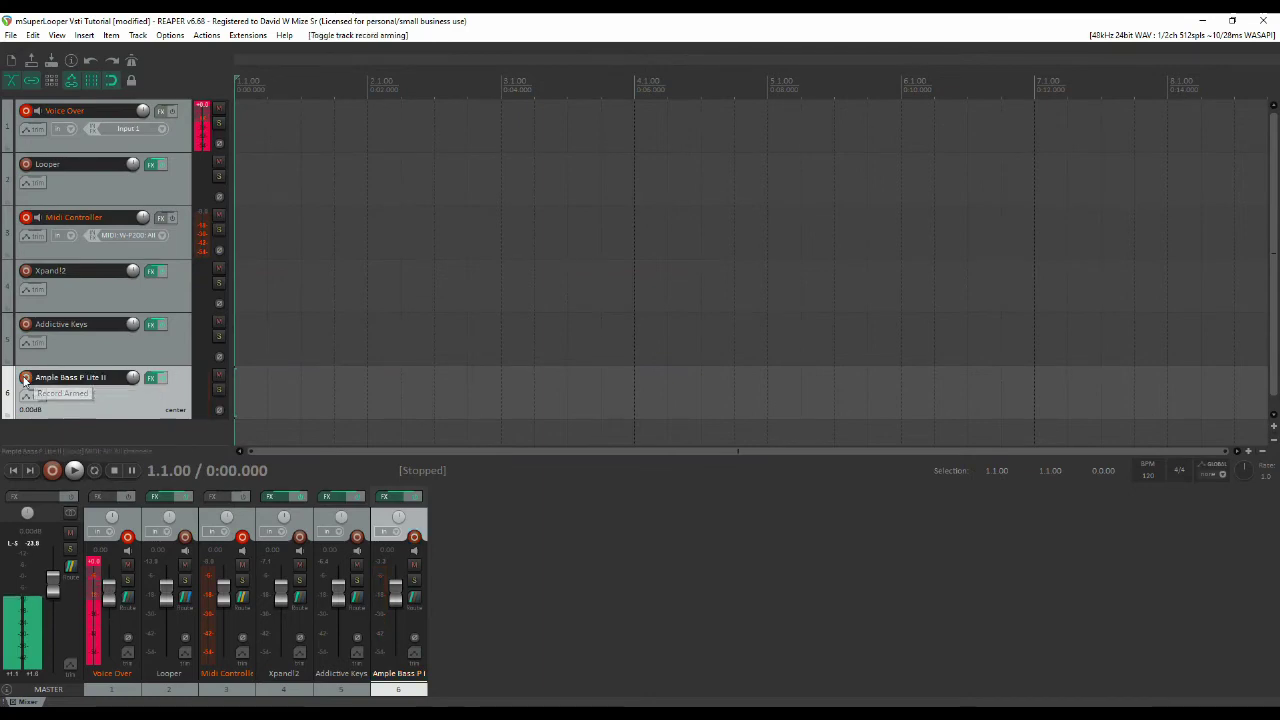
click(73, 142)
drag(58, 147, 3, 413)
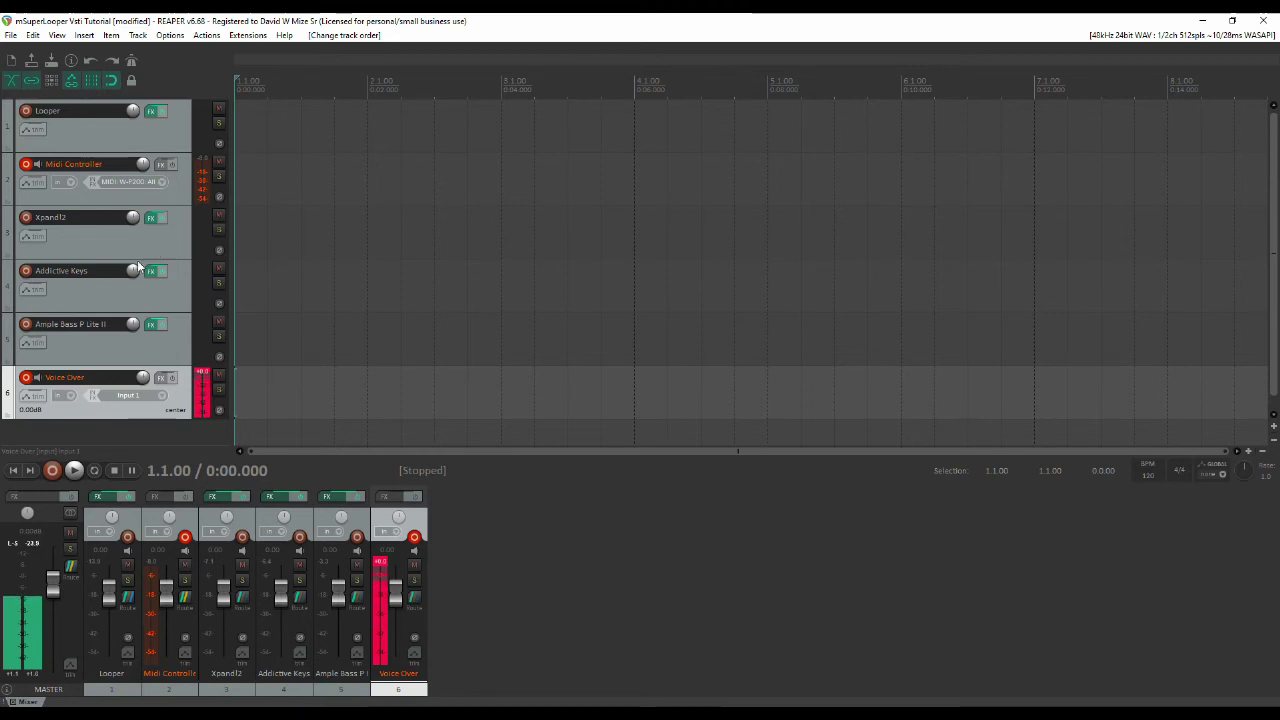
- Set Xpand!2's input to Focusrite USB MIDI, All Channels, then disarm it
click(26, 217)
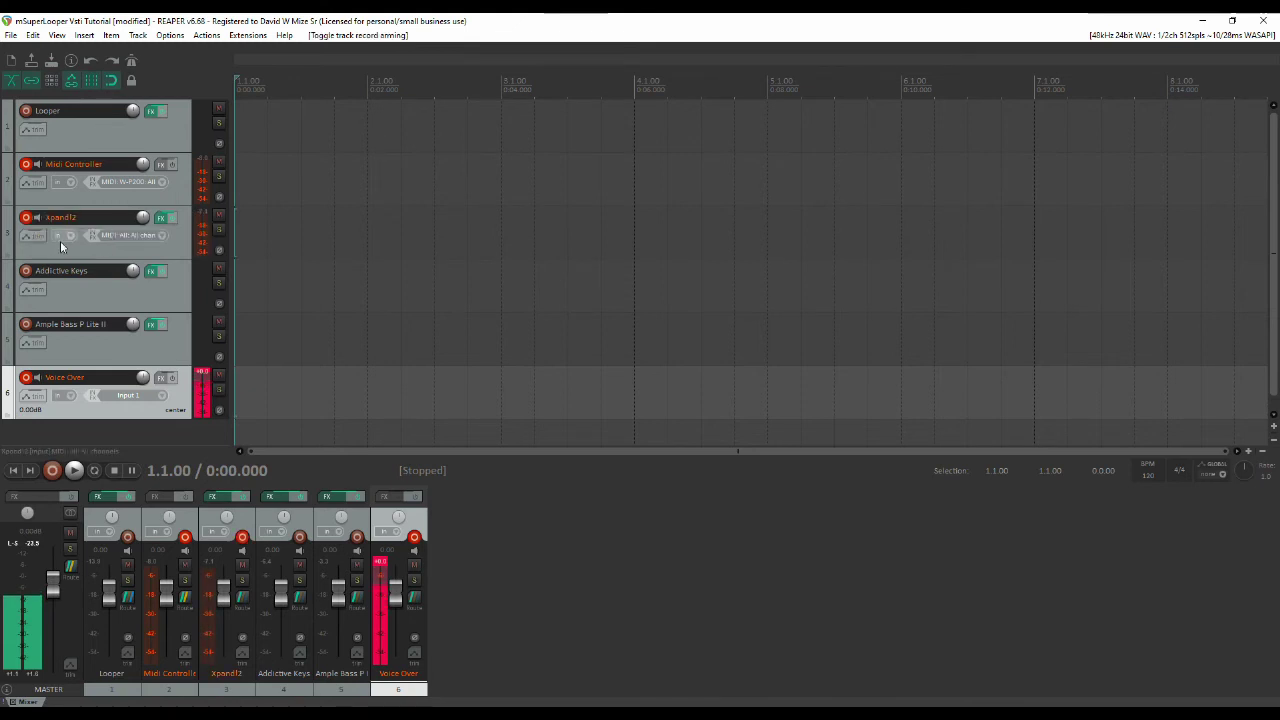
click(131, 238)
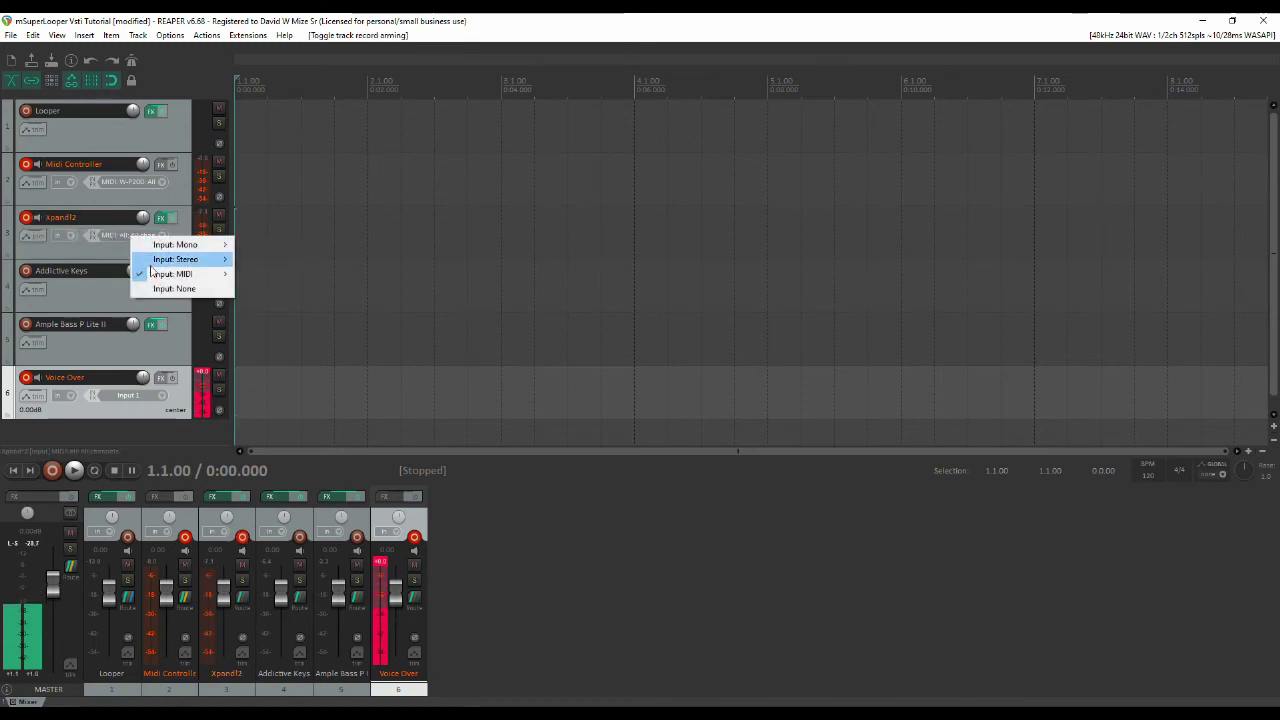
mouse_move(163, 279)
mouse_move(283, 280)
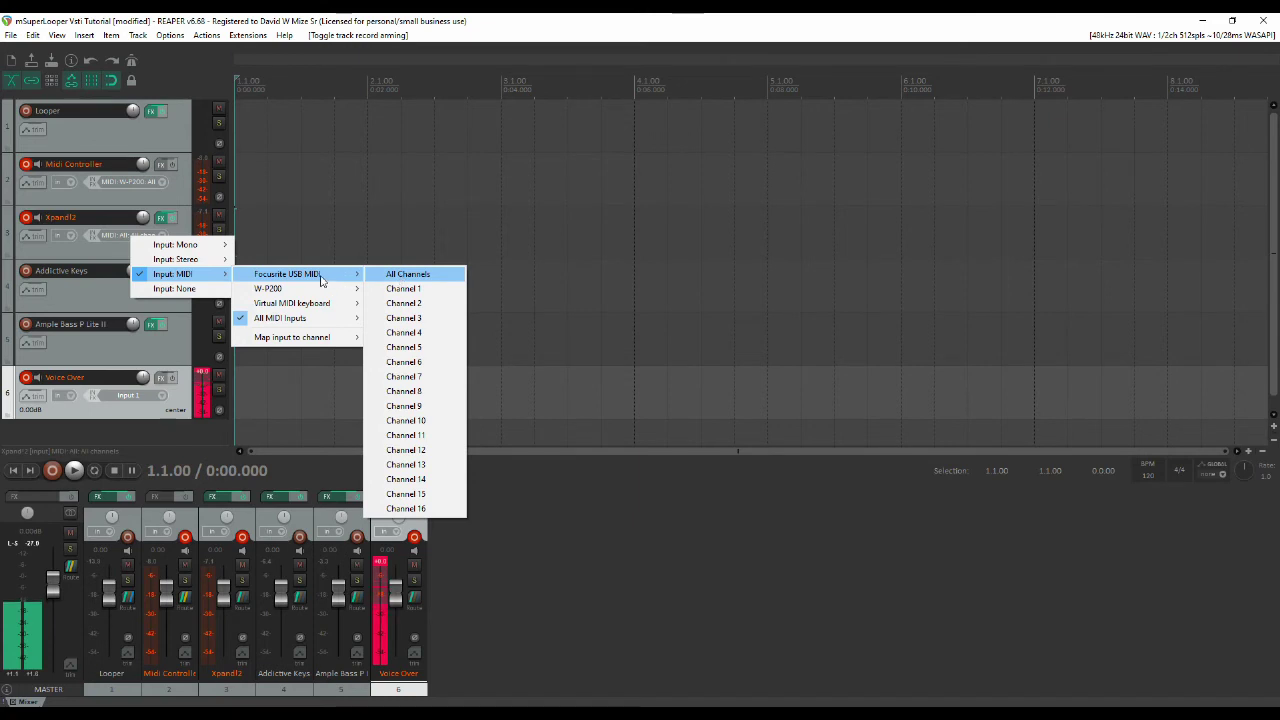
click(404, 274)
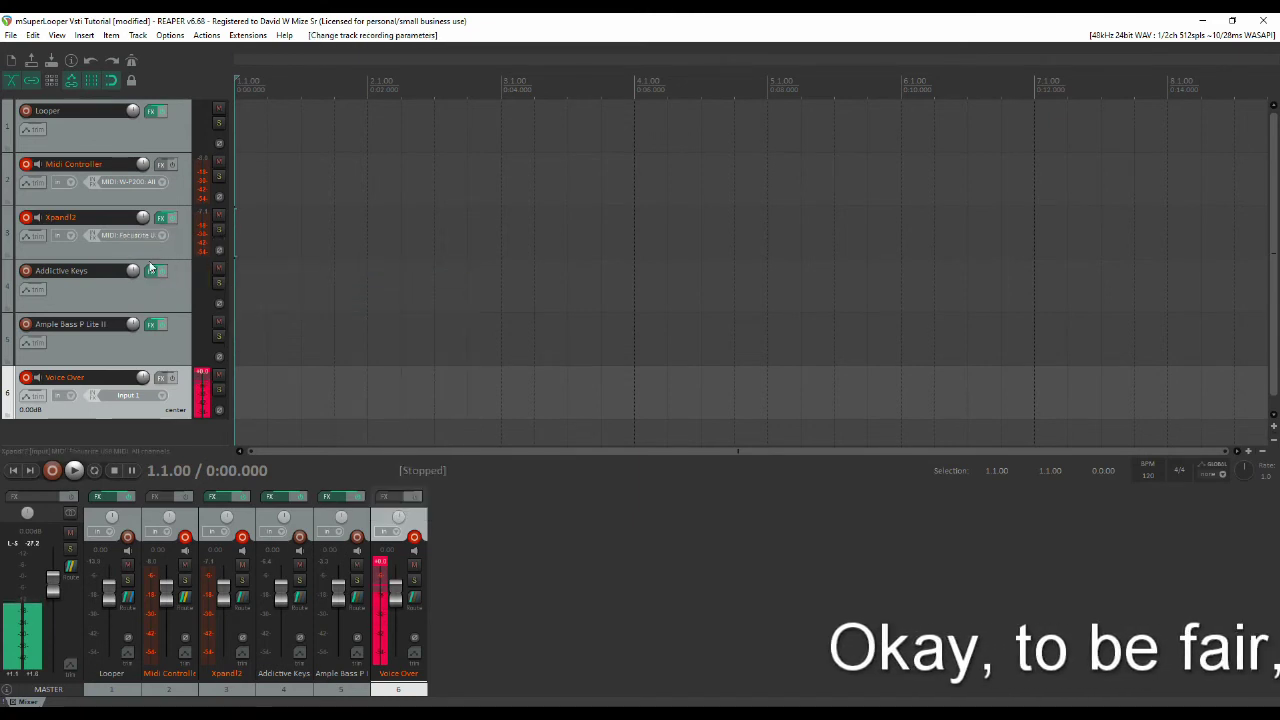
click(26, 217)
- Set Addictive Keys' input to Focusrite USB MIDI, All Channels, then disarm it
click(26, 270)
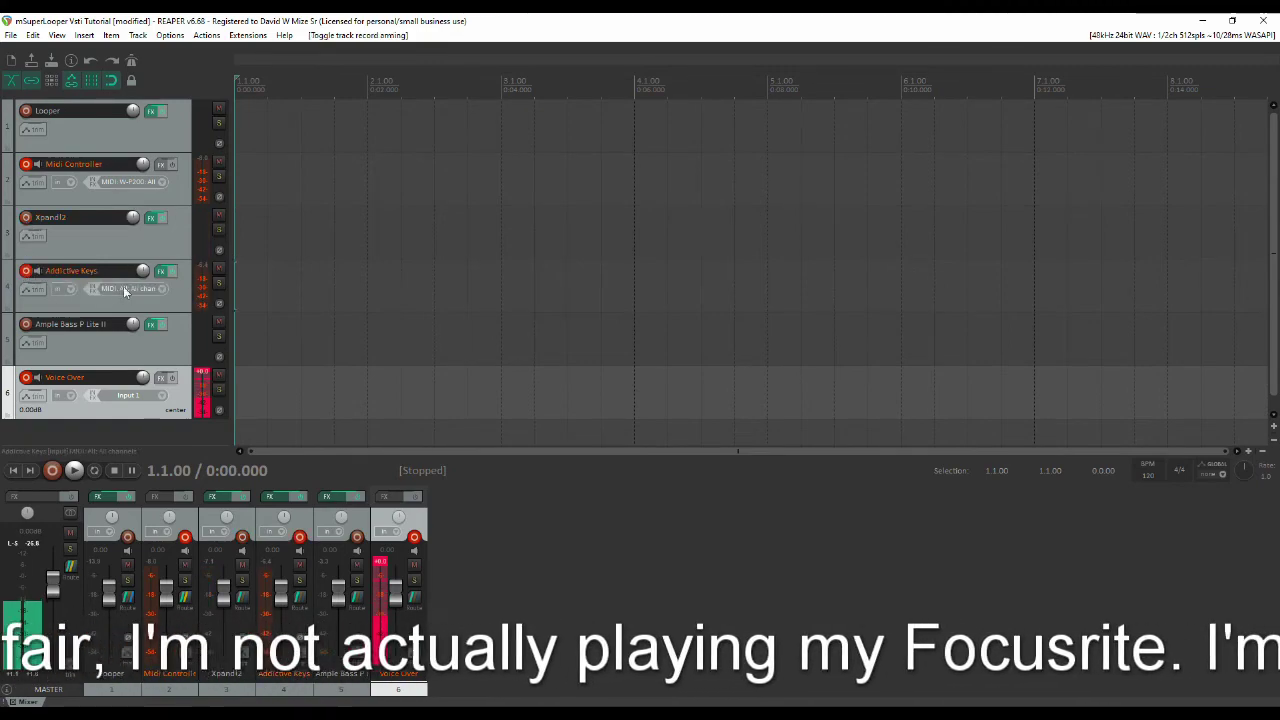
click(127, 291)
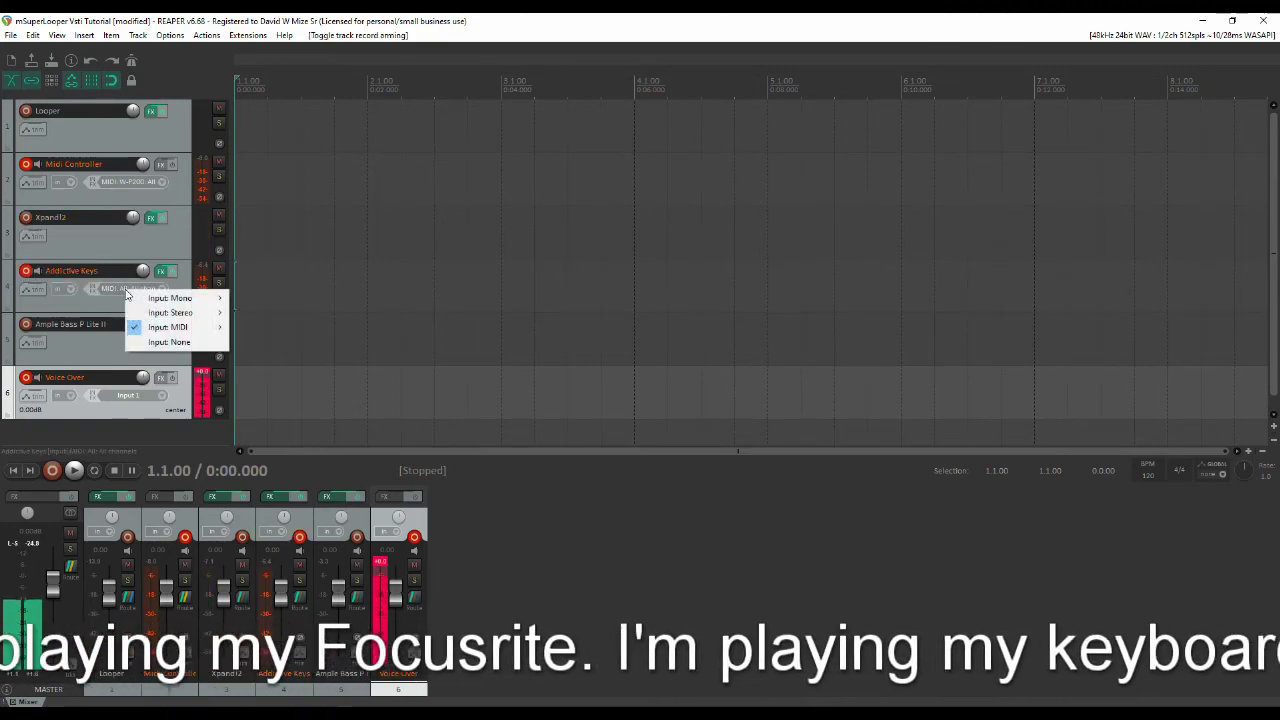
mouse_move(175, 298)
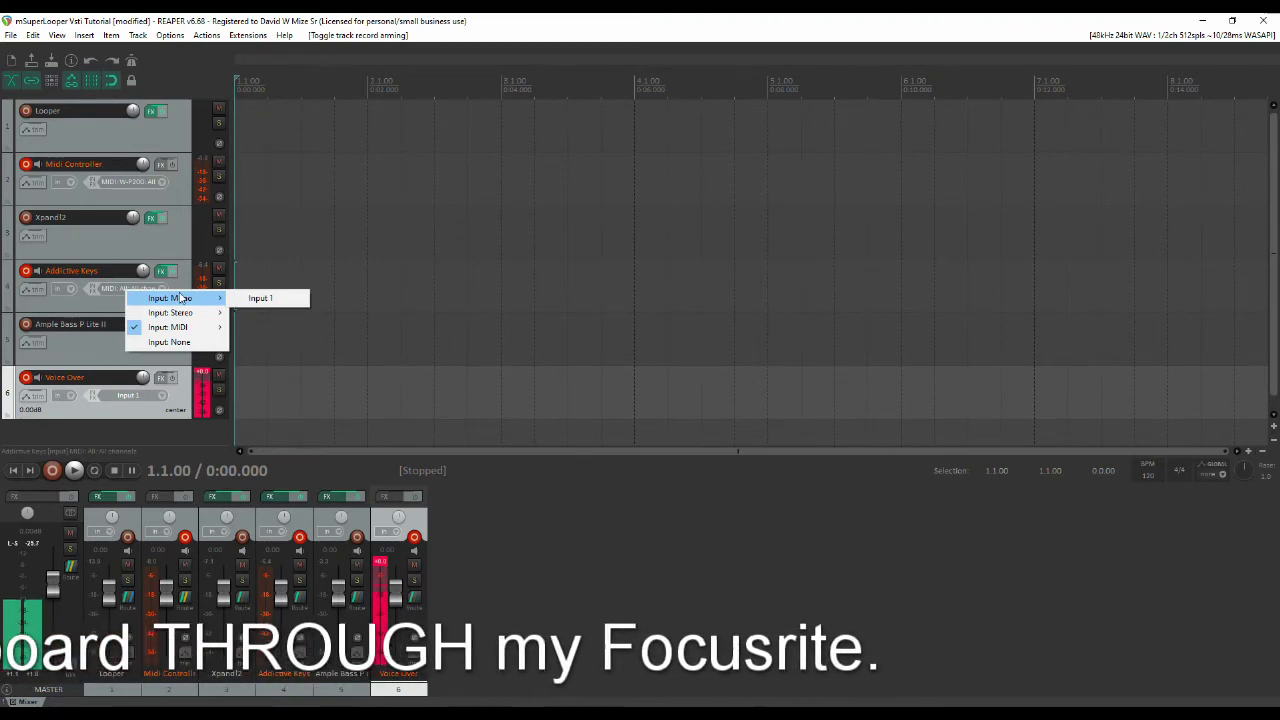
mouse_move(180, 328)
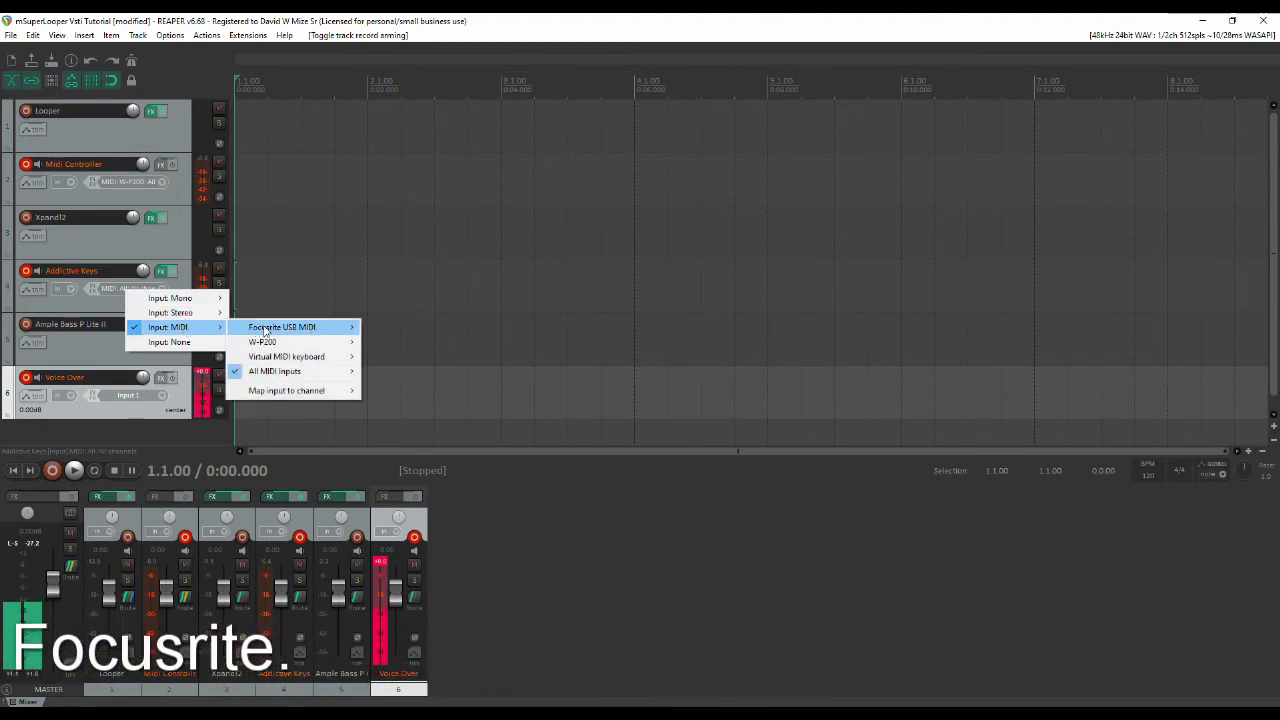
mouse_move(313, 333)
click(400, 327)
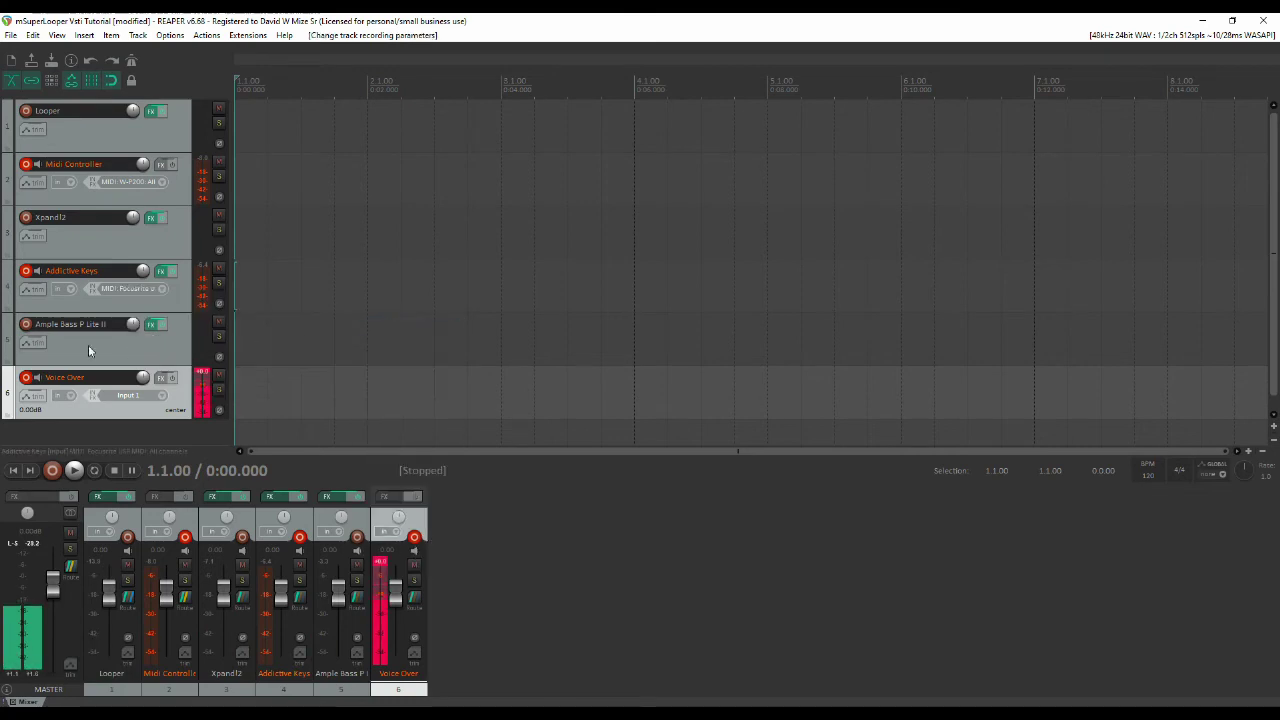
click(26, 270)
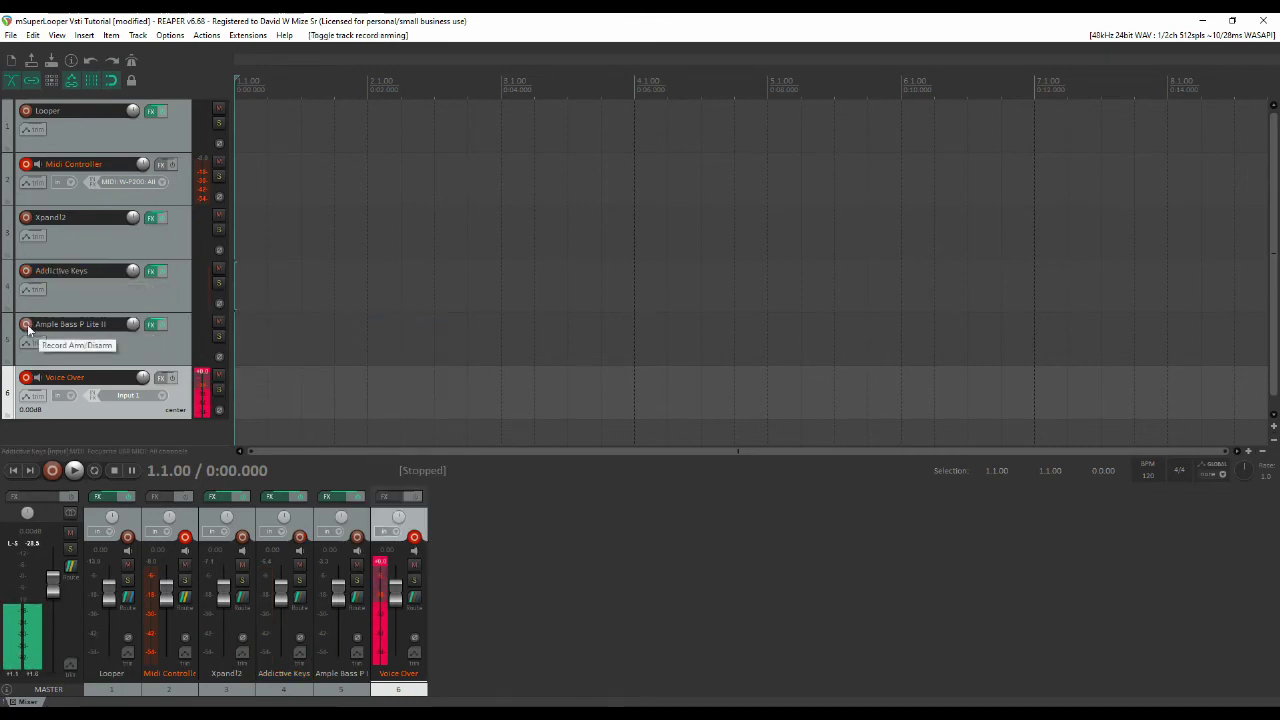
- Arm Ample Bass P Lite II with input Focusrite USB MIDI, All Channels
click(27, 324)
click(144, 342)
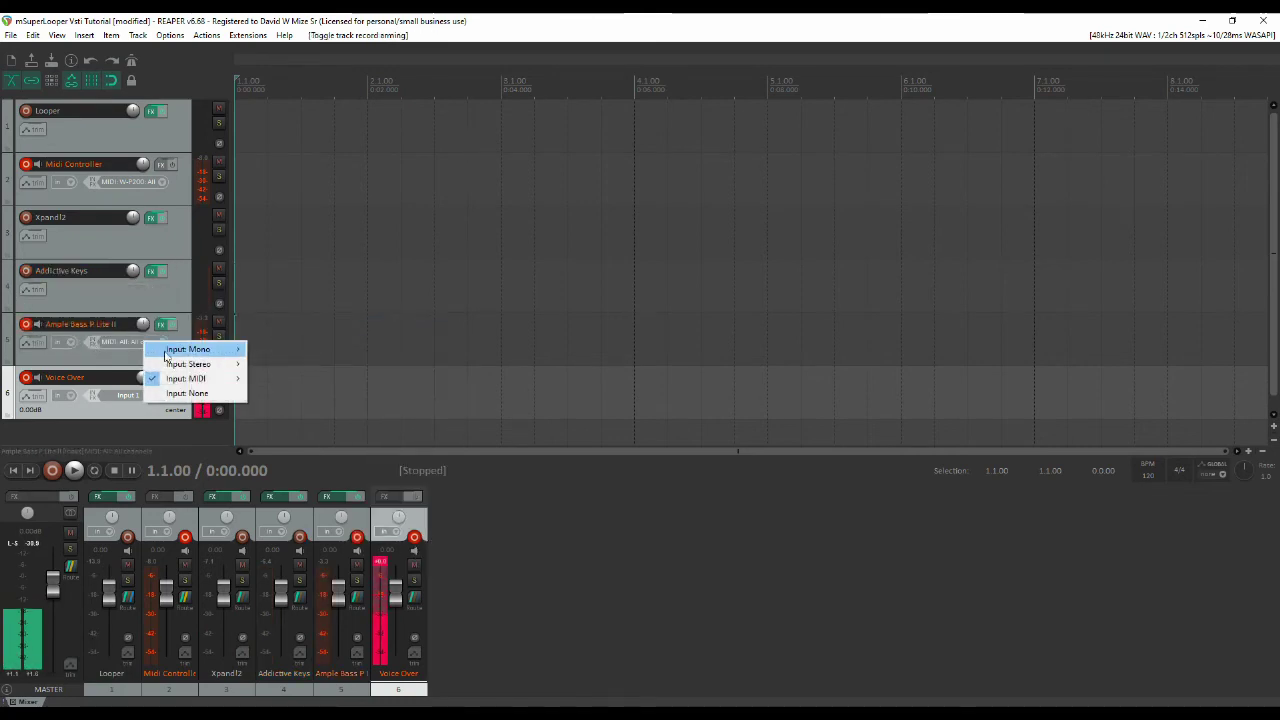
mouse_move(213, 382)
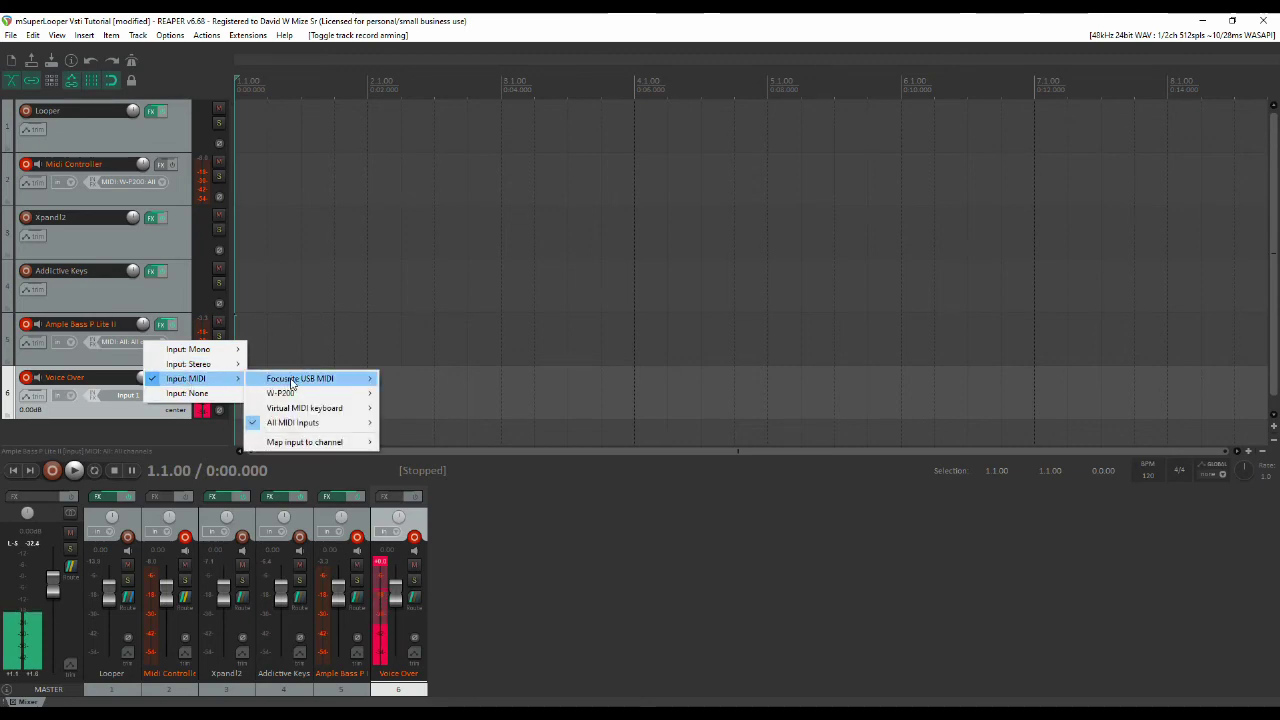
mouse_move(366, 386)
click(440, 379)
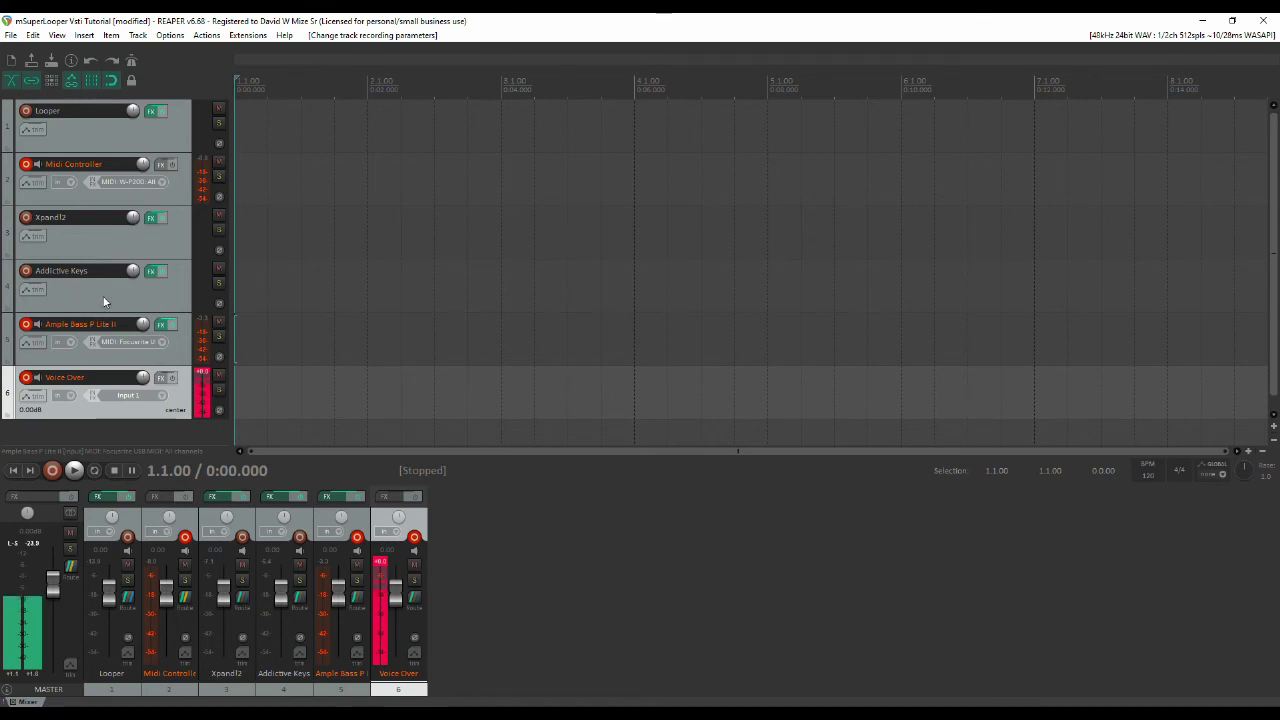
- Select the Addictive Keys track in the track panel
click(136, 298)
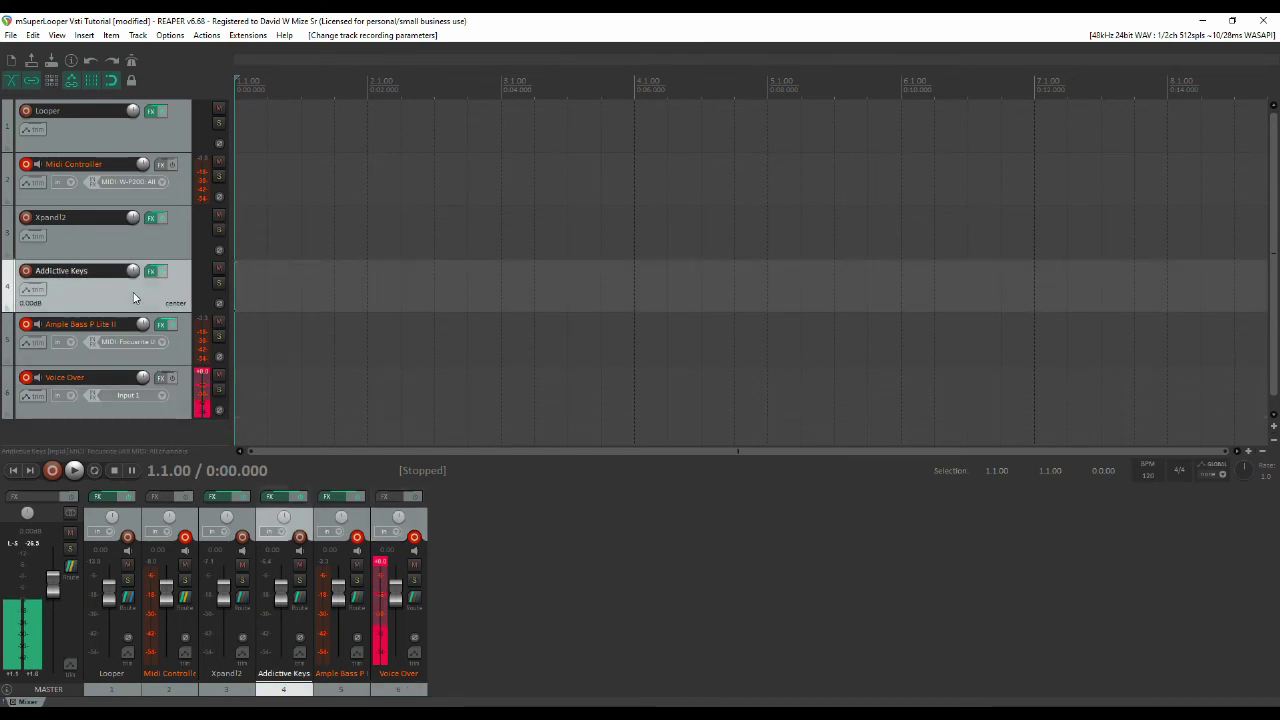
click(205, 37)
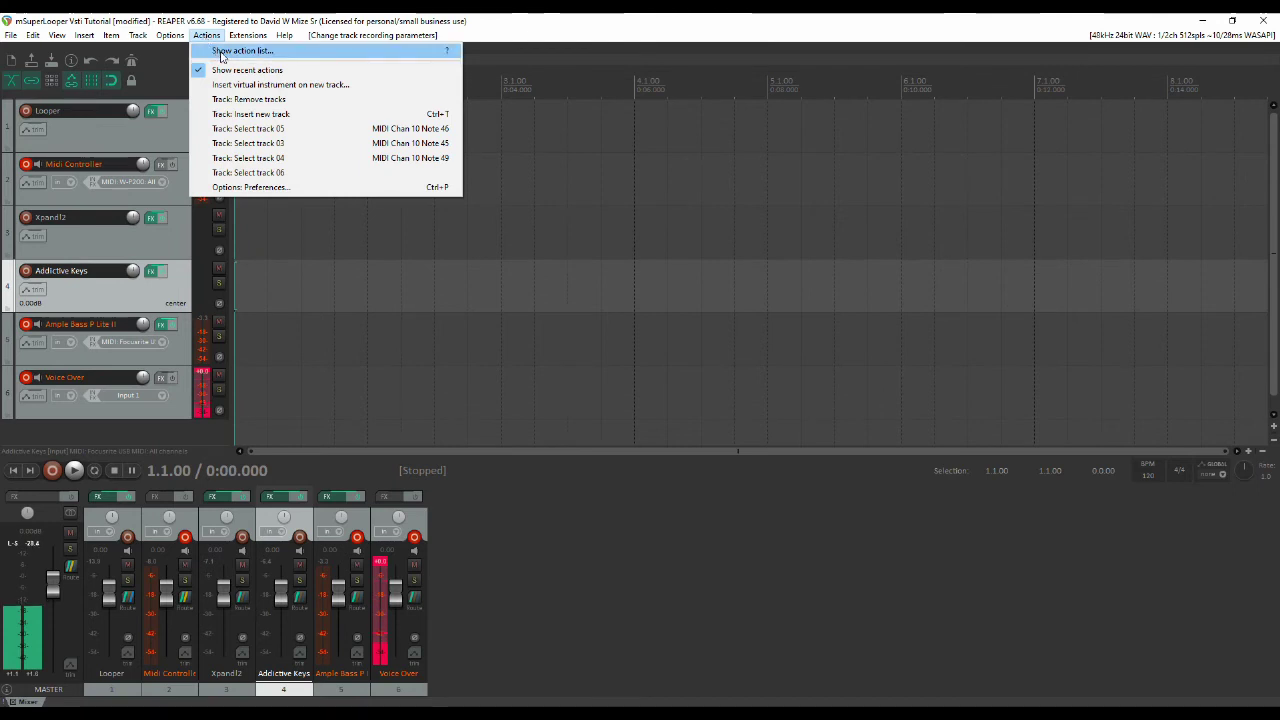
click(222, 52)
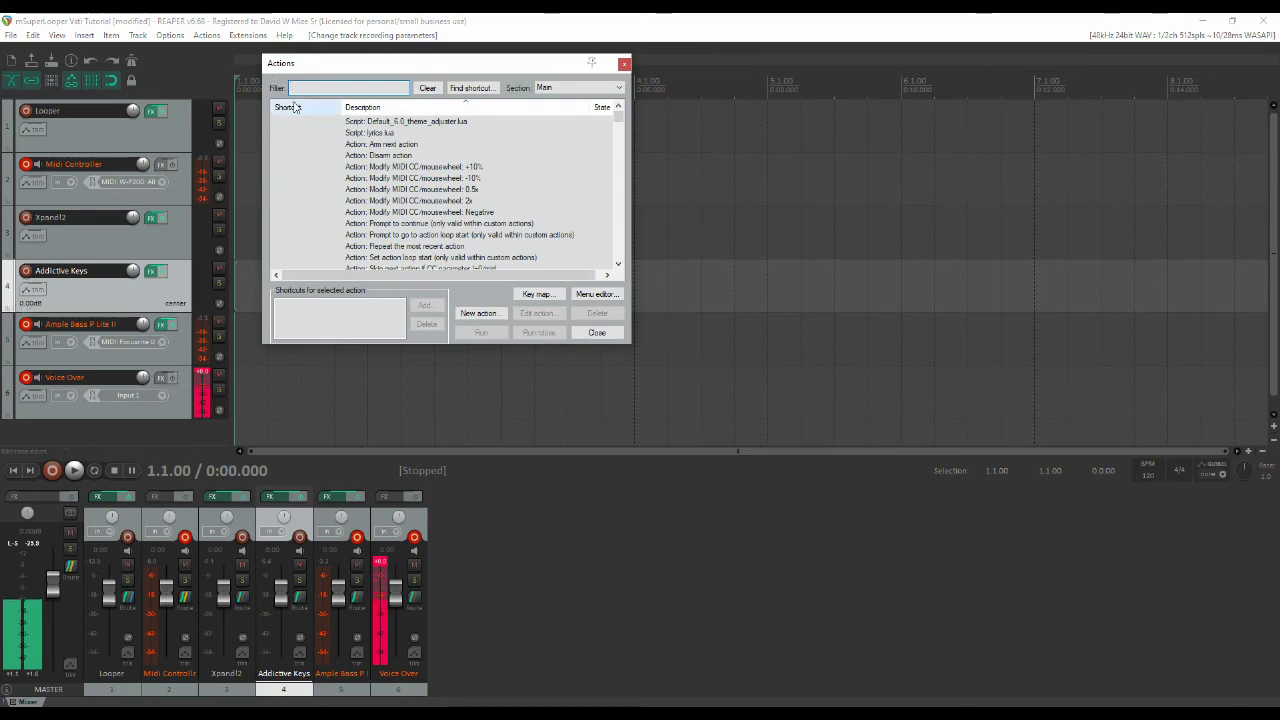
text(track)
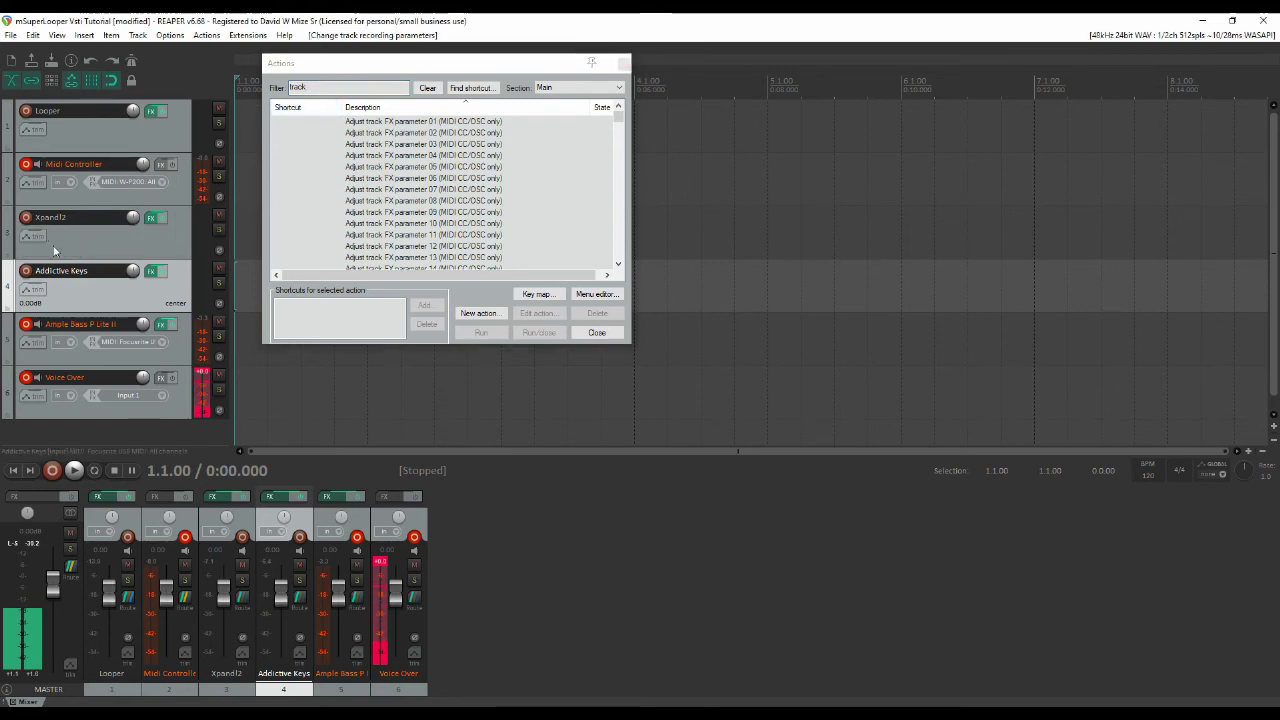
click(597, 332)
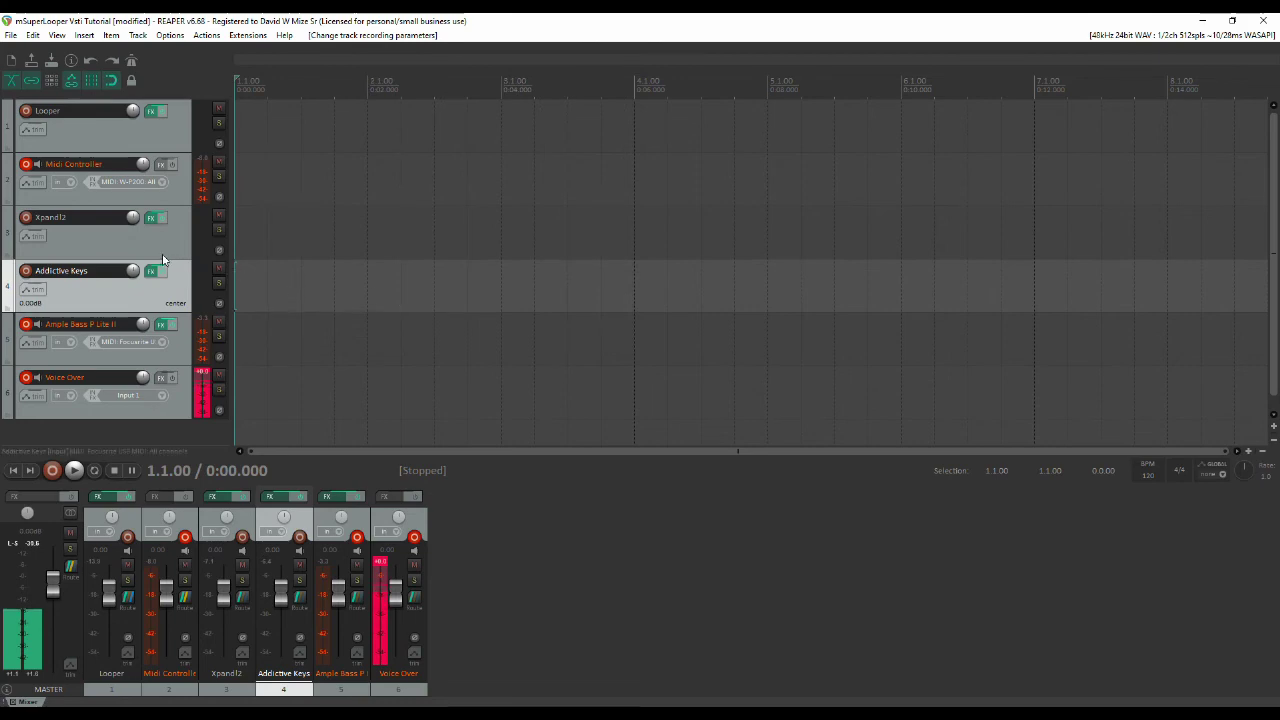
click(120, 241)
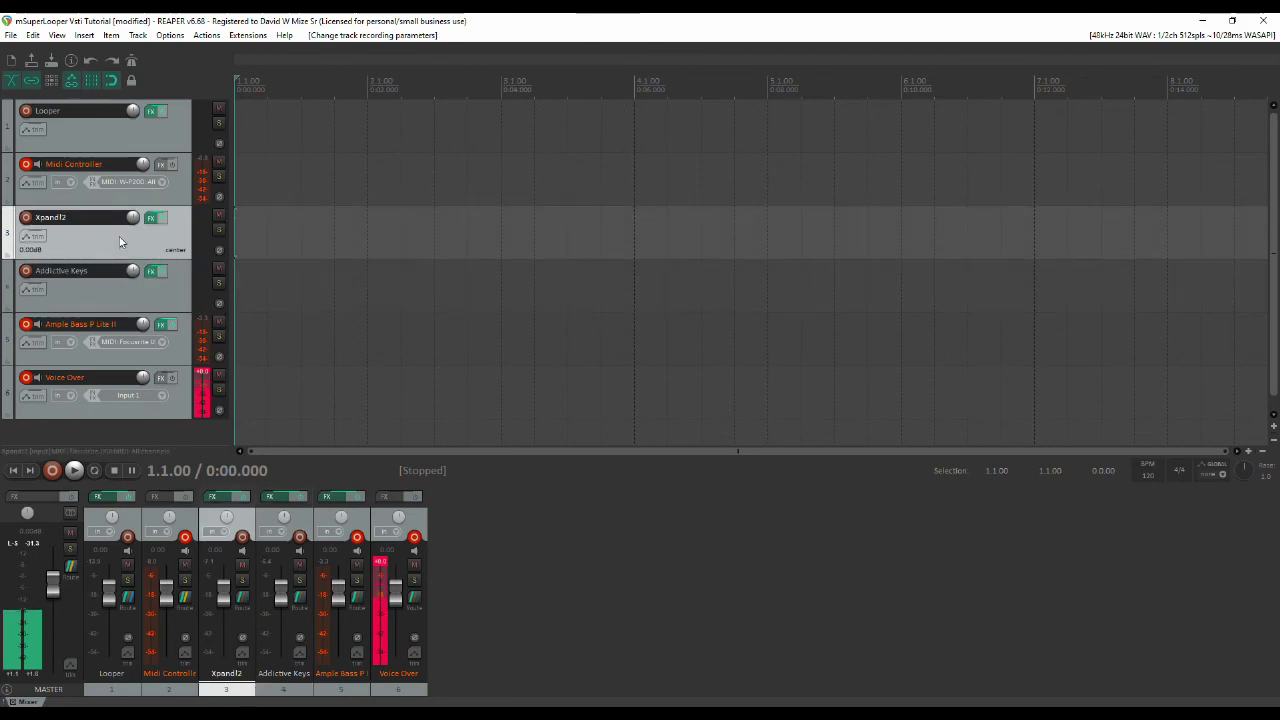
- Search the action list for 'track 03', confirm Track: Select track 03 shows MIDI Chan 10 Note 45, and close it
click(206, 36)
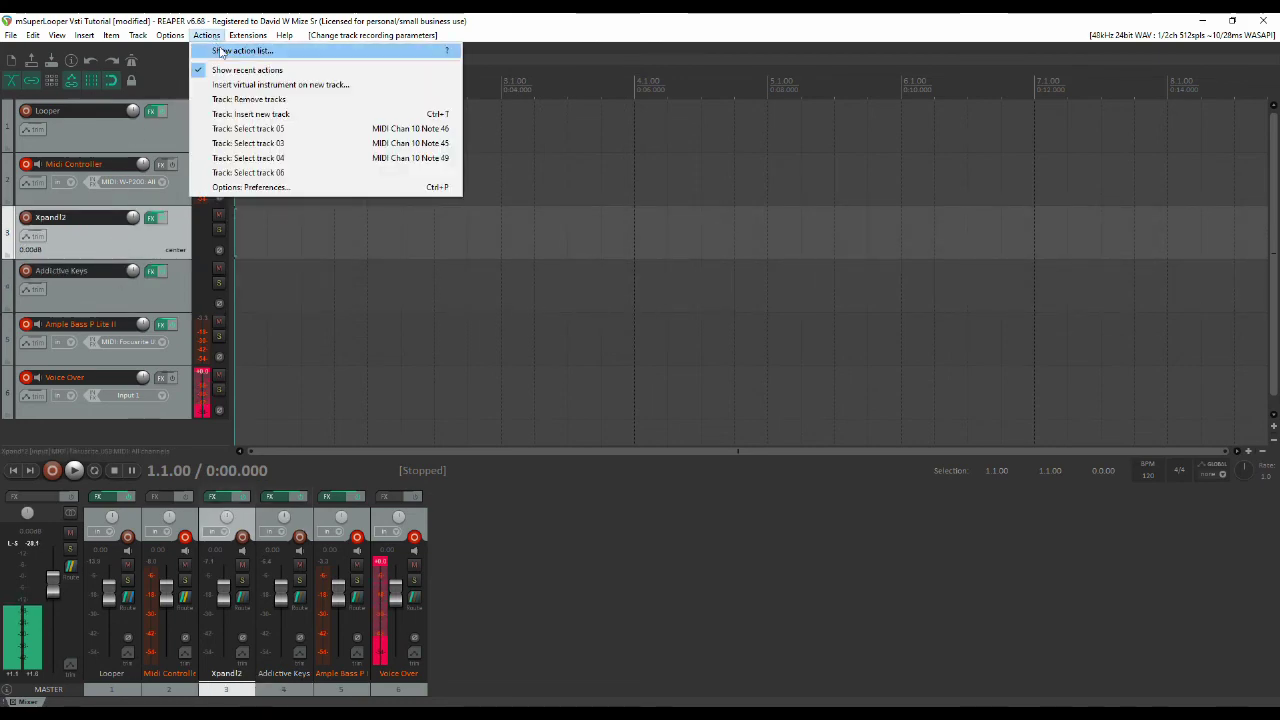
click(242, 50)
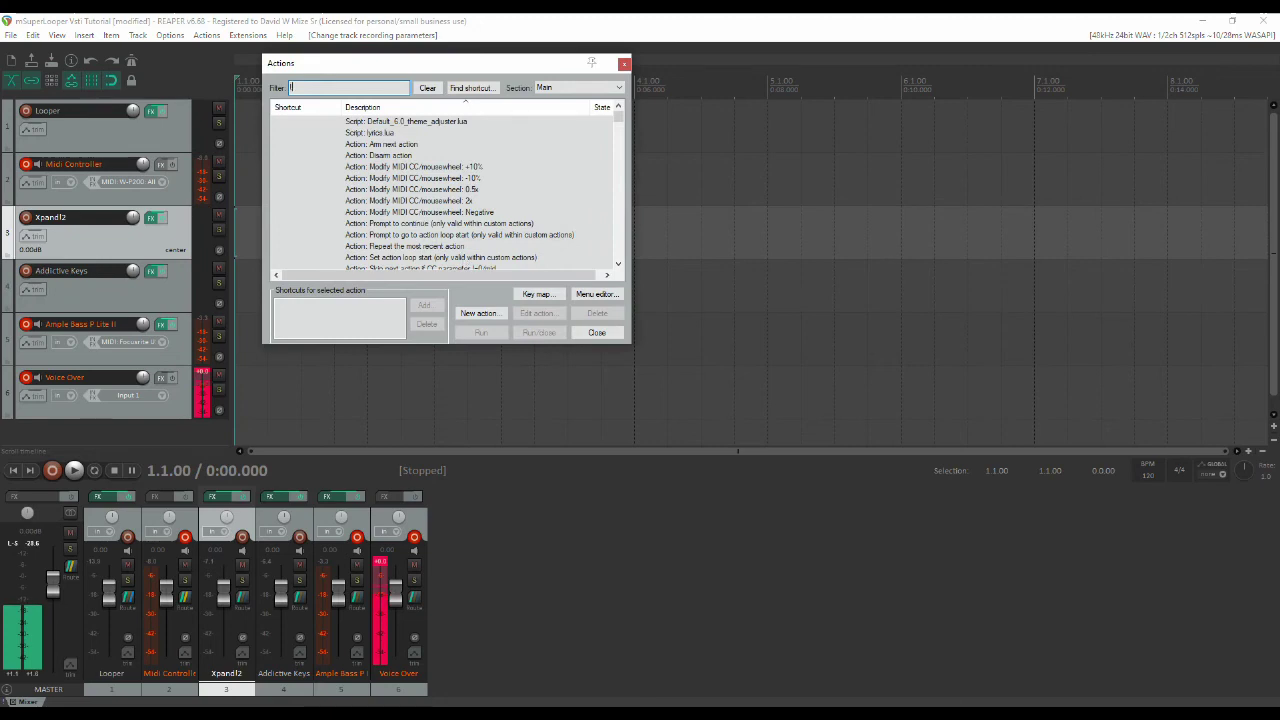
text(track 03)
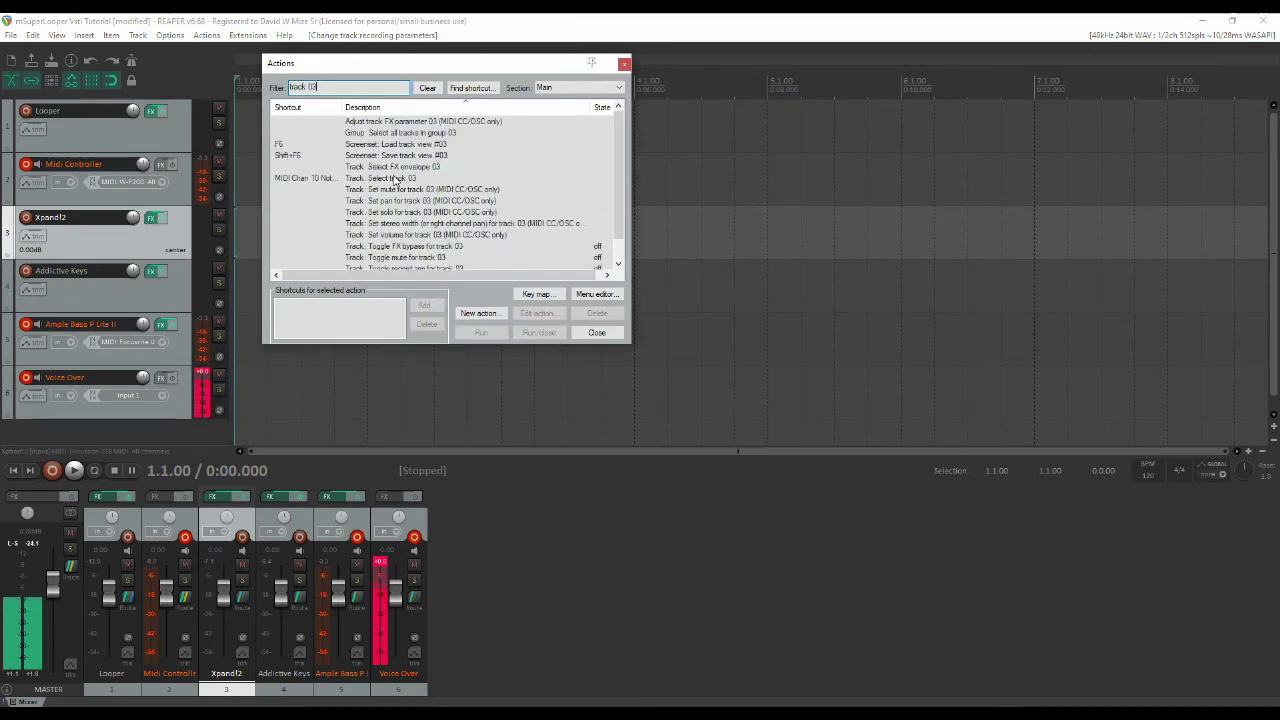
click(393, 179)
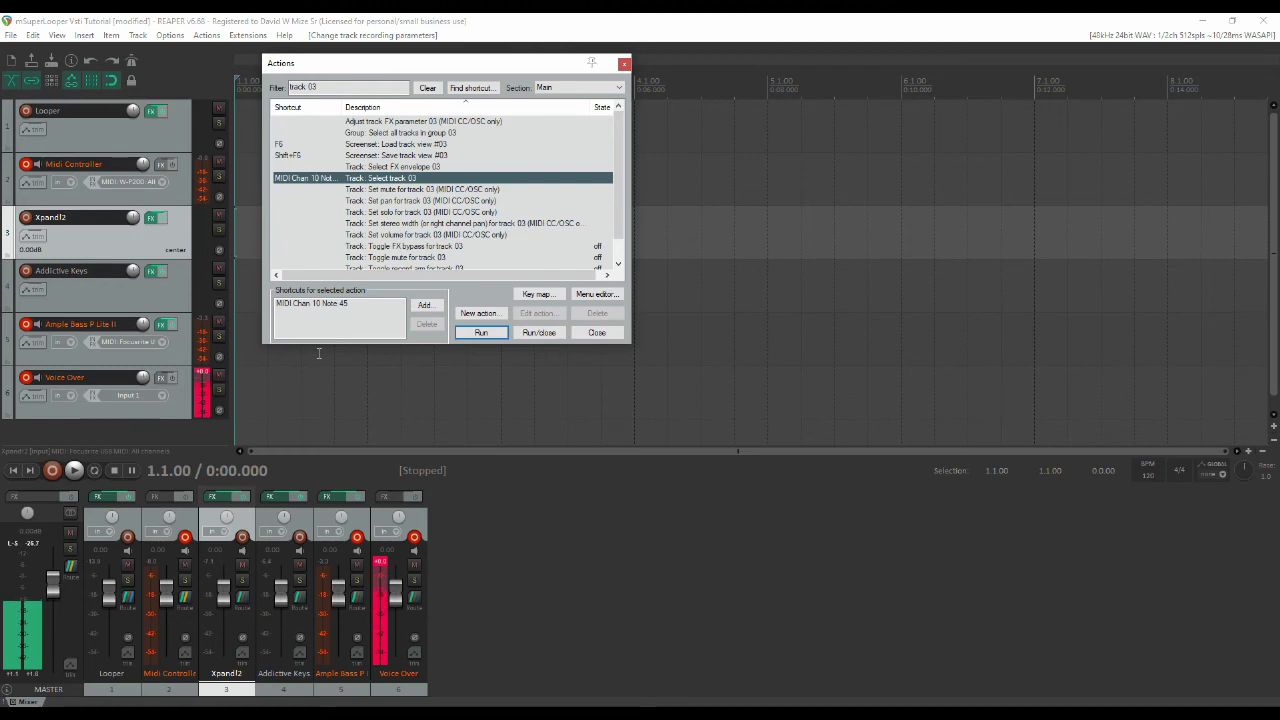
click(597, 333)
click(84, 302)
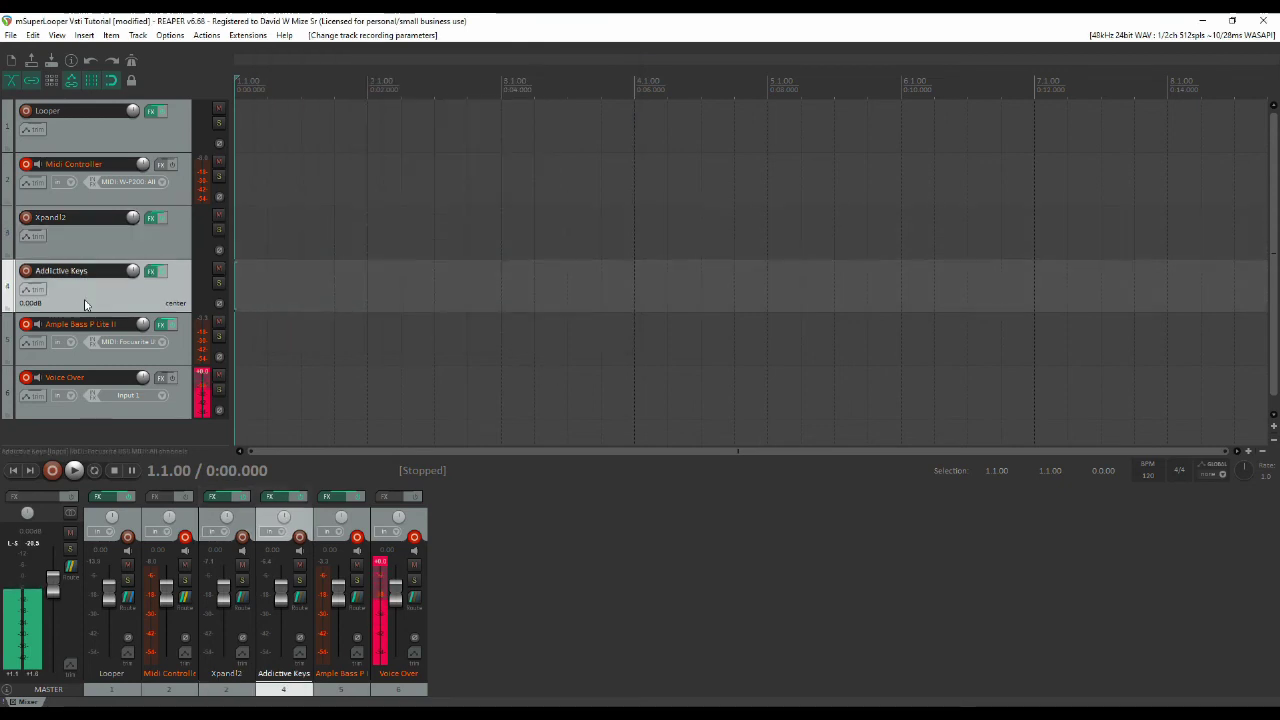
click(206, 35)
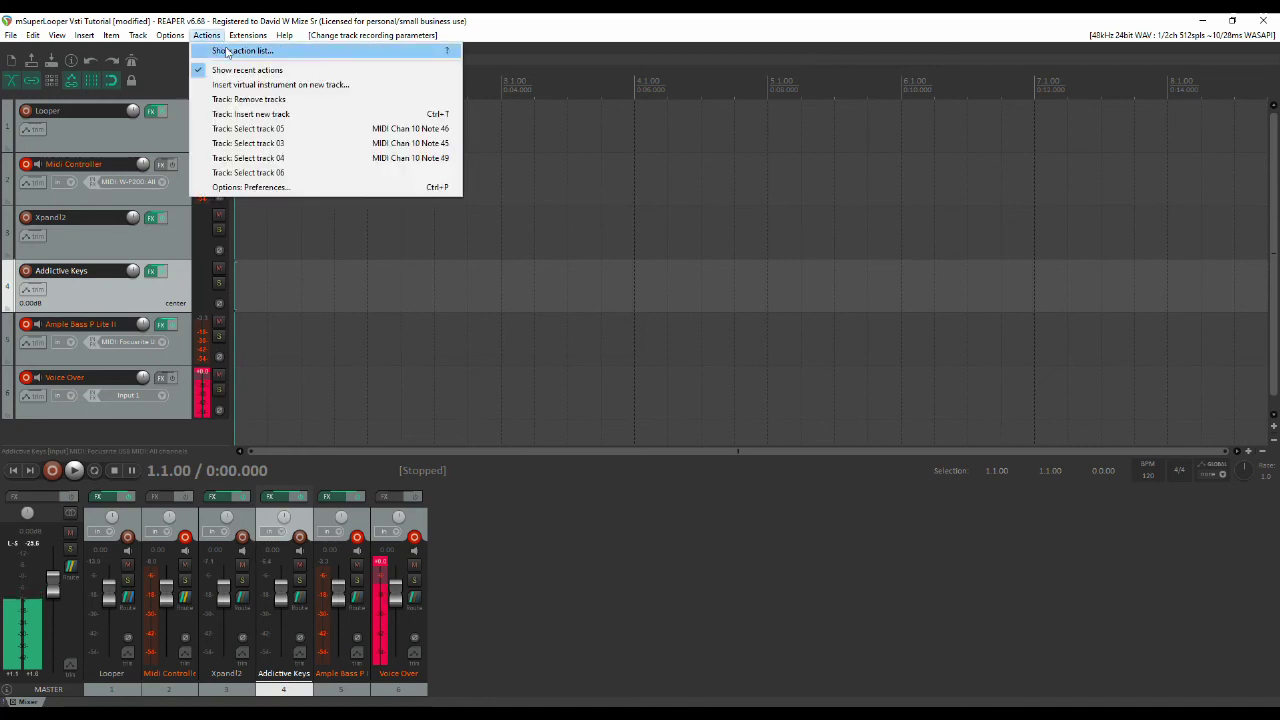
click(226, 50)
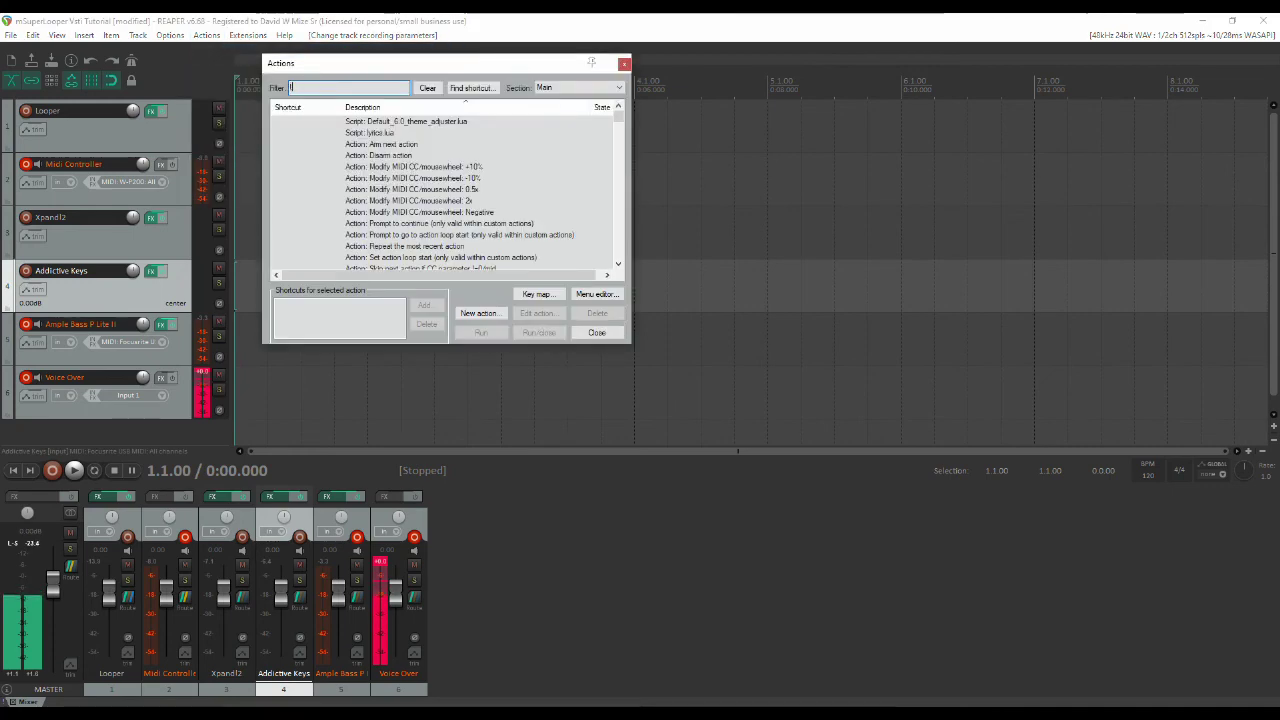
text(track 04)
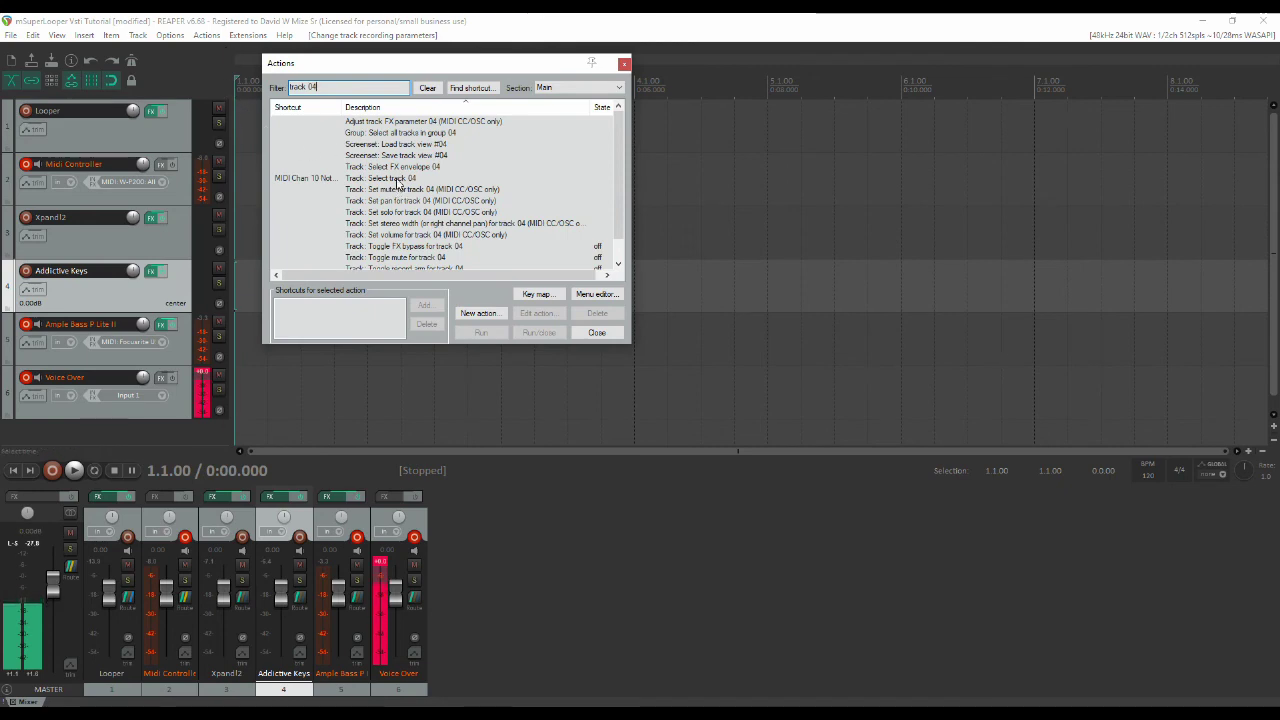
click(398, 182)
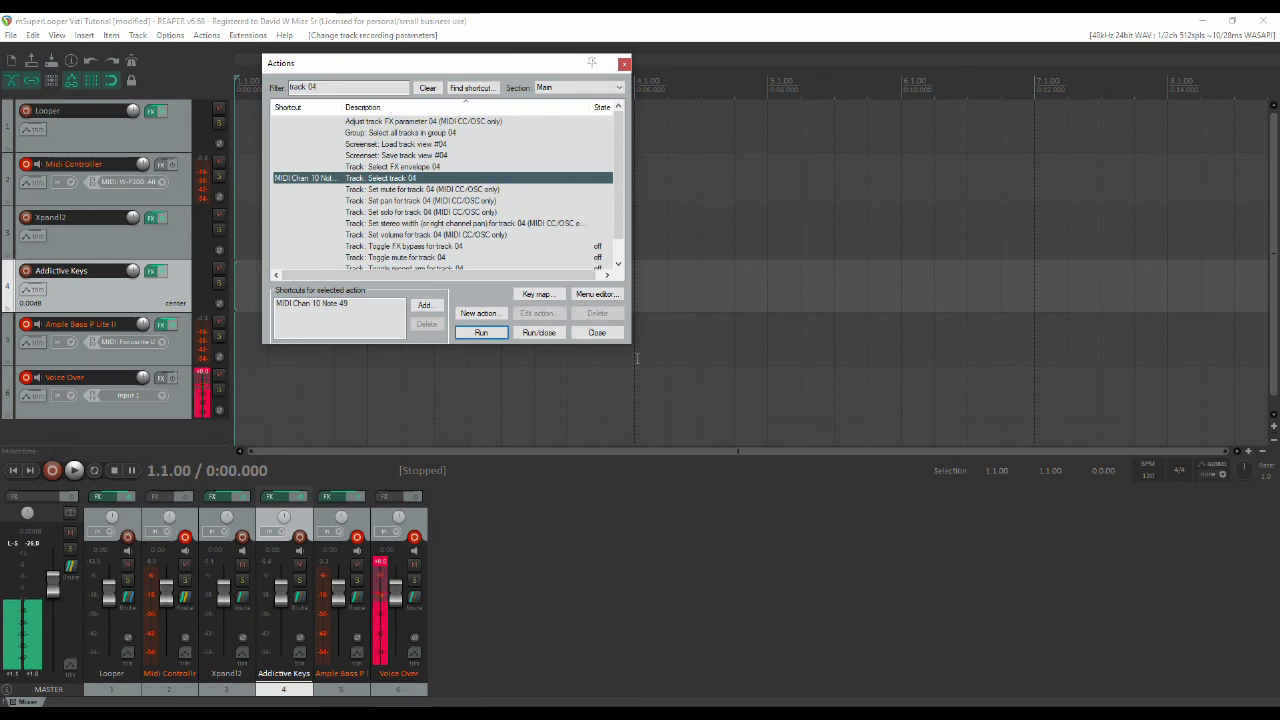
click(597, 332)
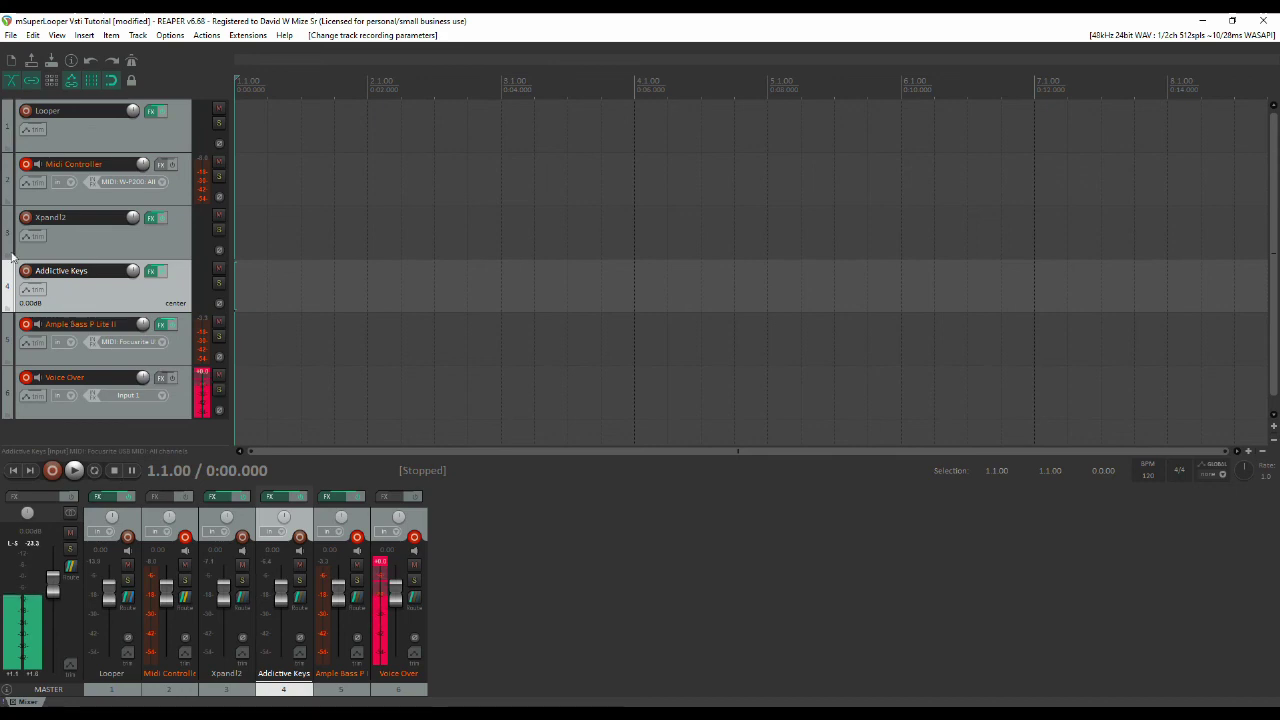
- Enable 'Automatic record-arm when track selected' on Xpand!2, Addictive Keys and Ample Bass P Lite II
right_click(26, 218)
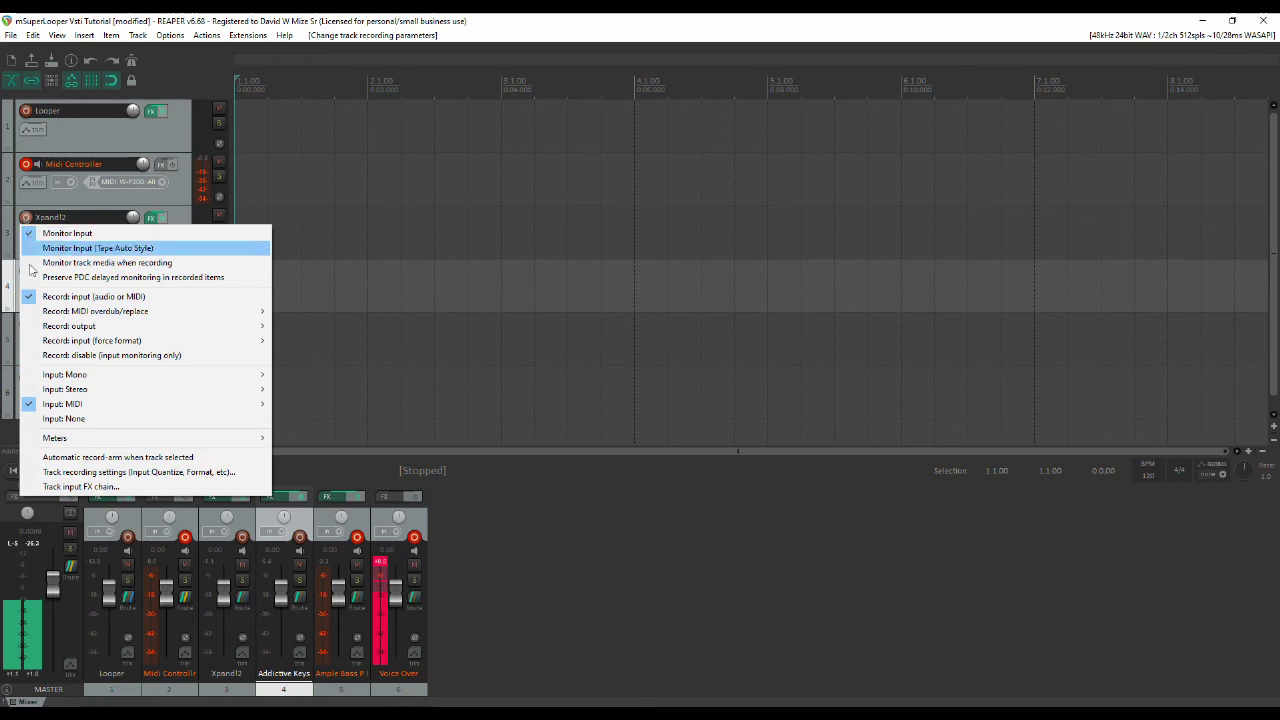
click(77, 460)
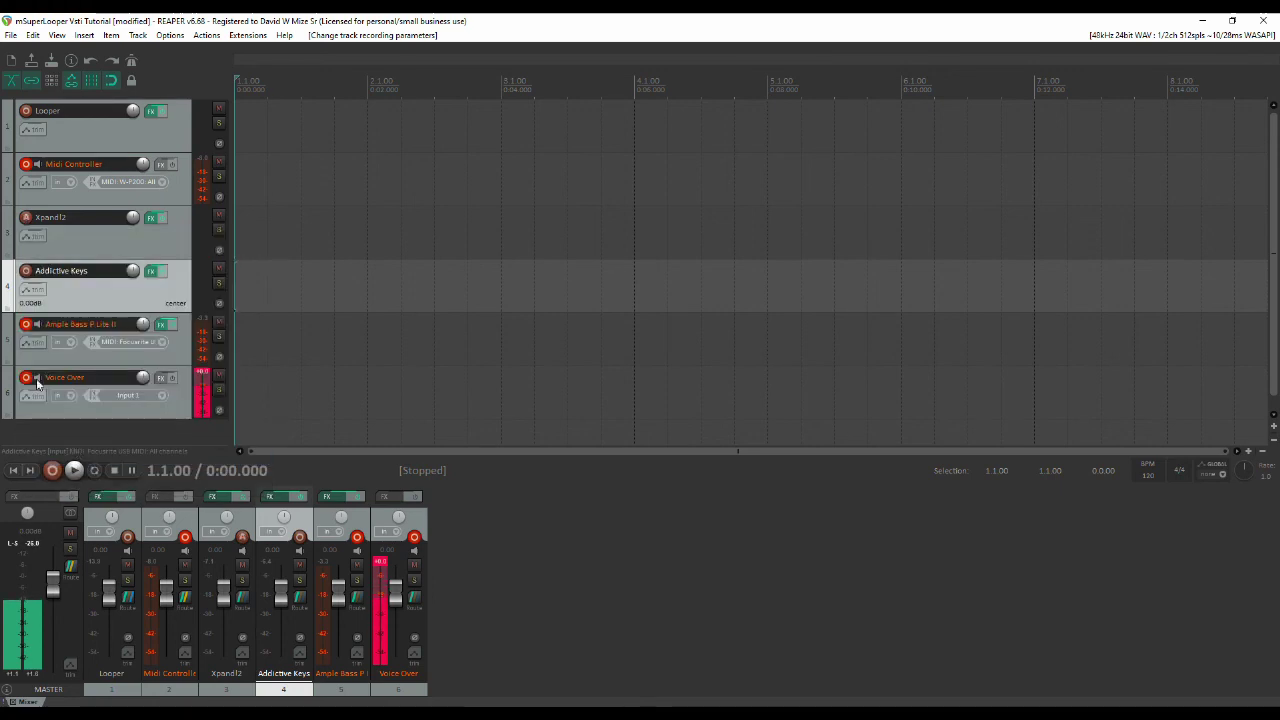
right_click(27, 276)
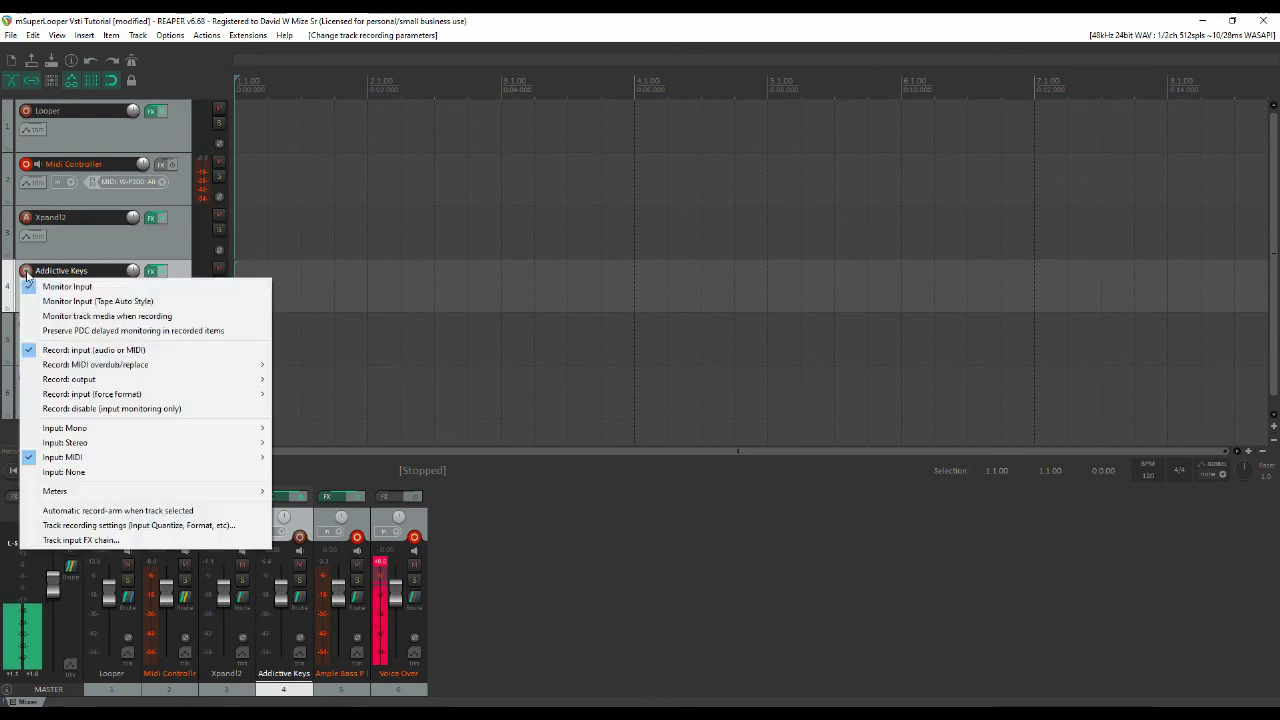
click(86, 512)
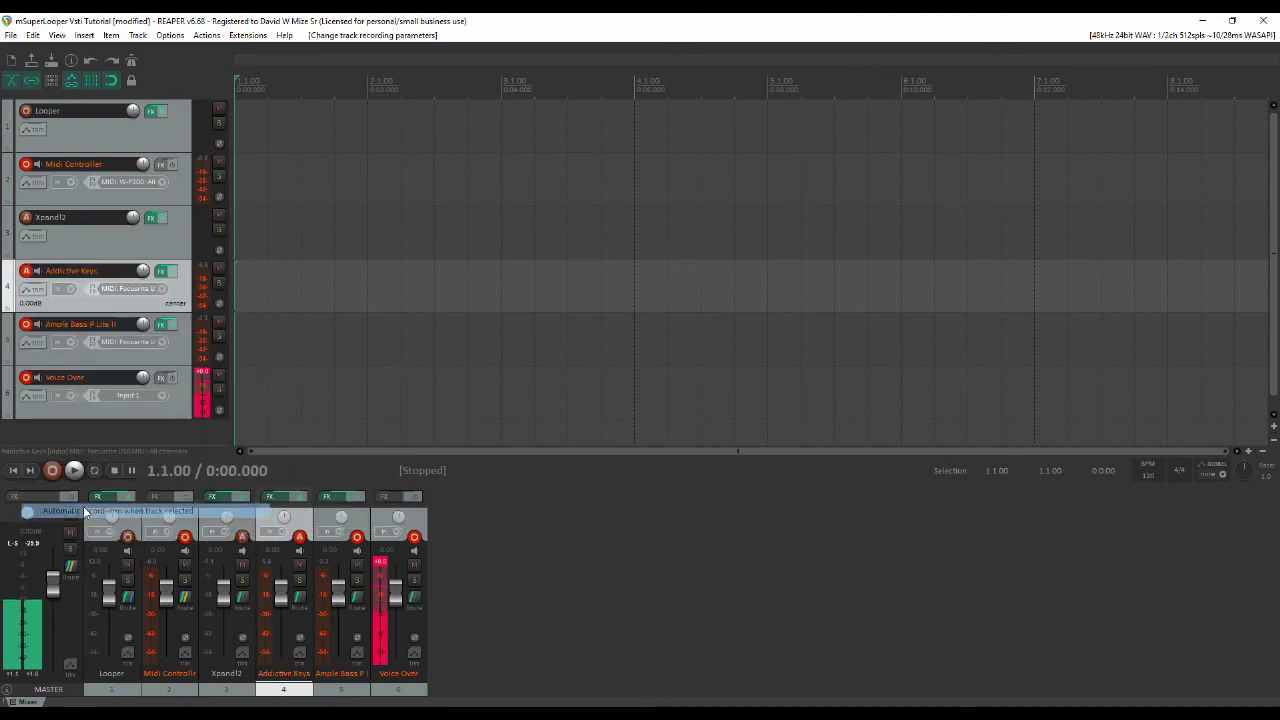
right_click(27, 326)
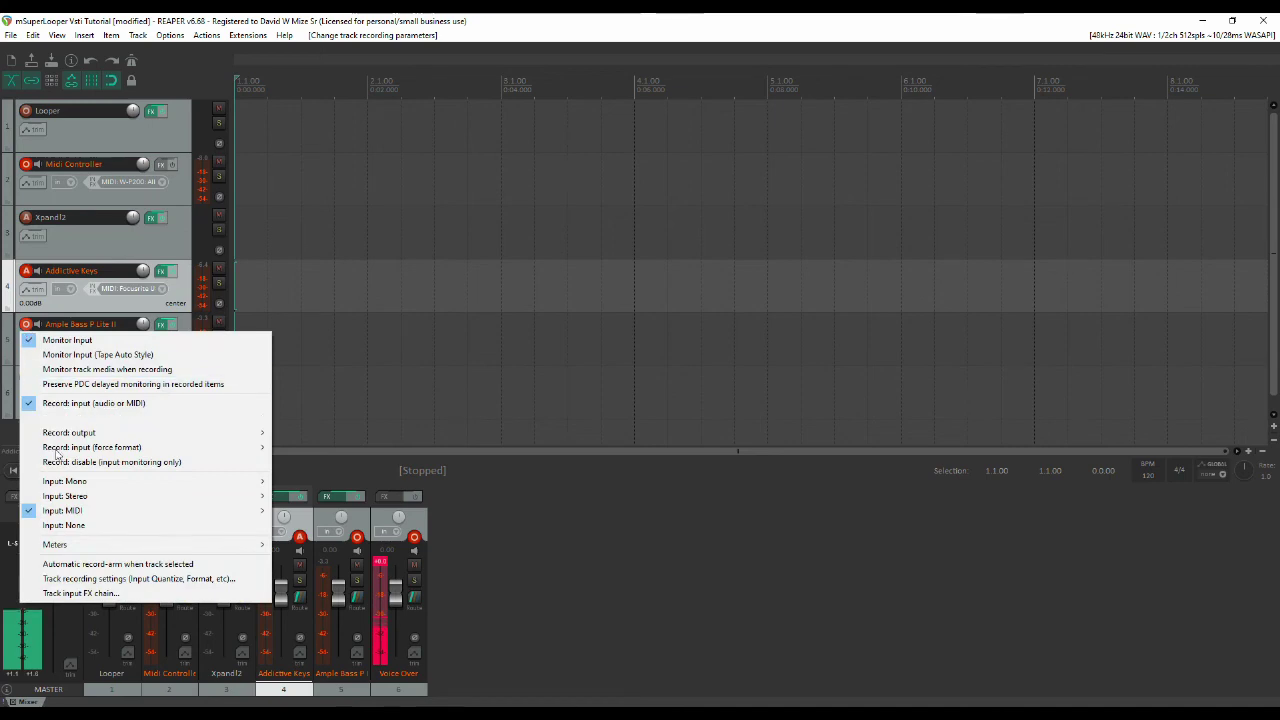
click(77, 565)
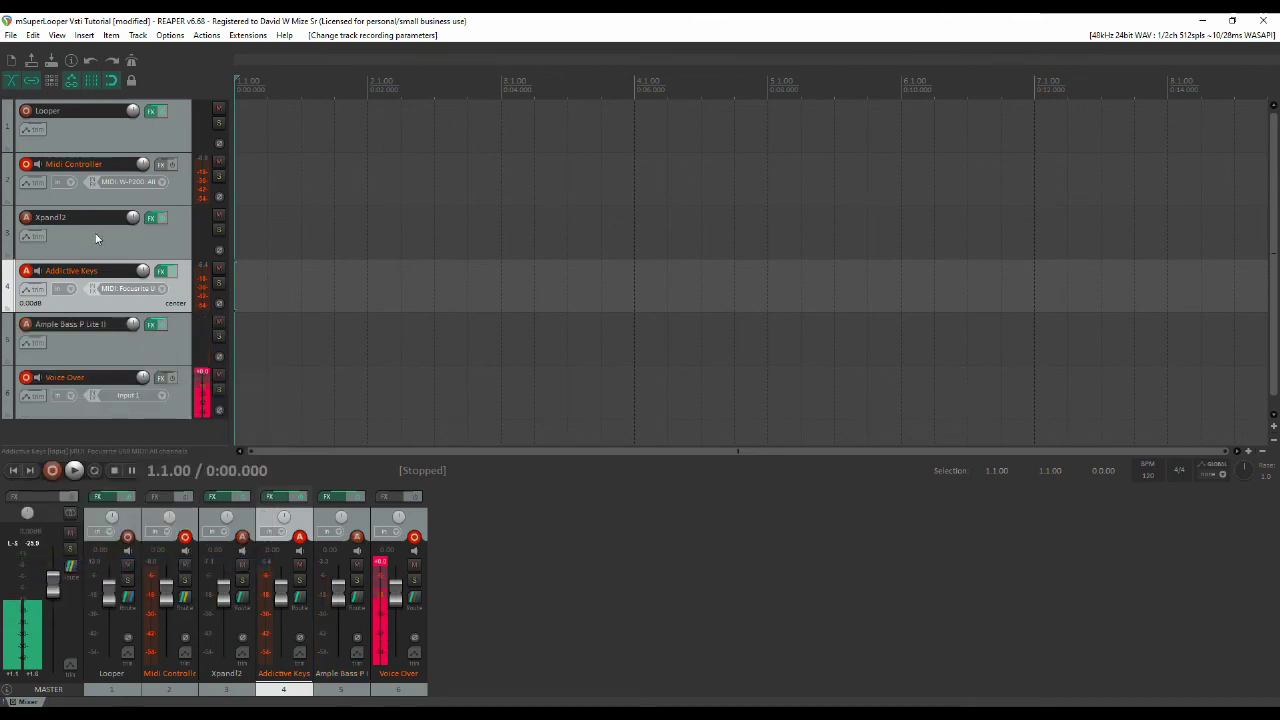
- Test auto-arming by selecting each instrument track in turn, ending with Xpand!2 armed
click(96, 238)
click(126, 303)
click(113, 343)
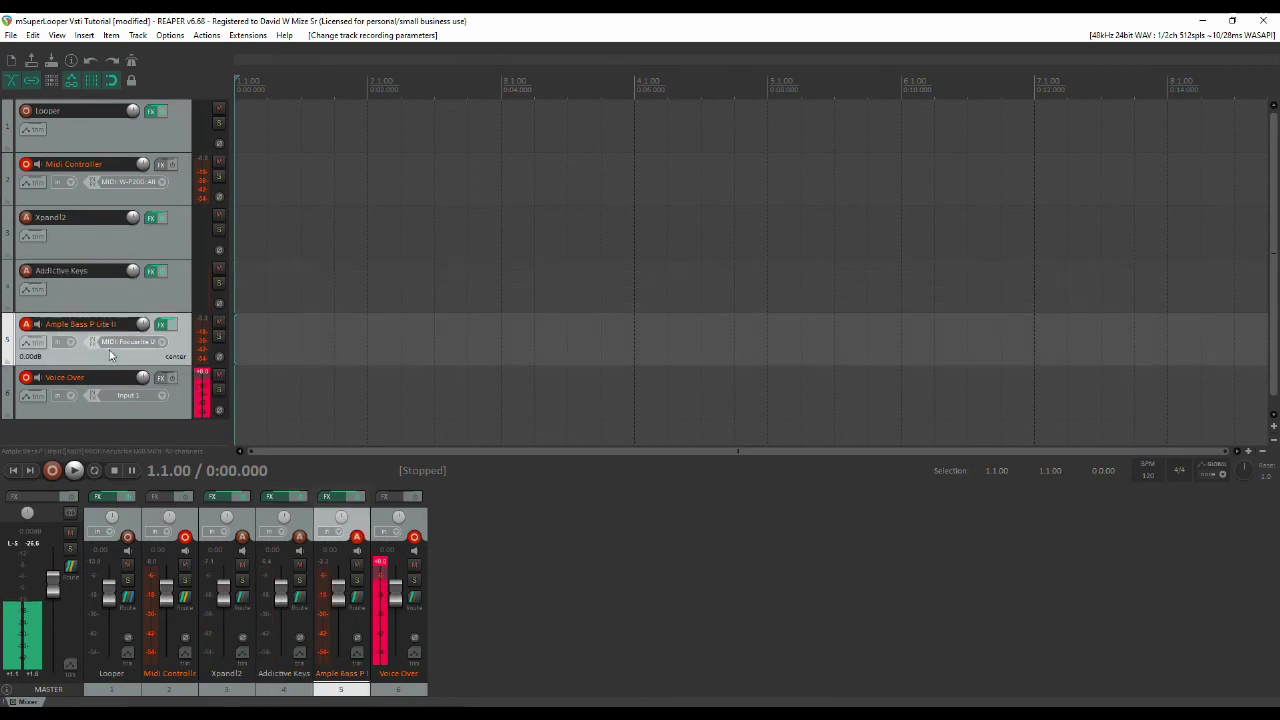
click(104, 296)
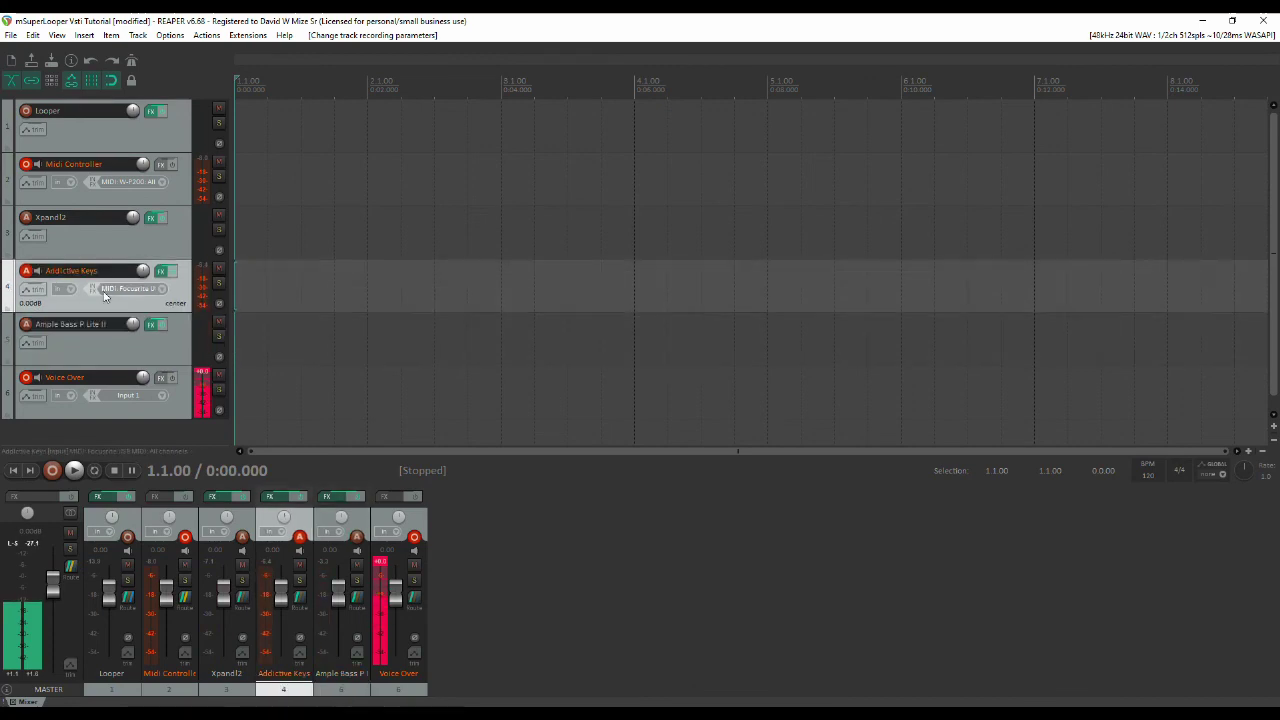
click(94, 236)
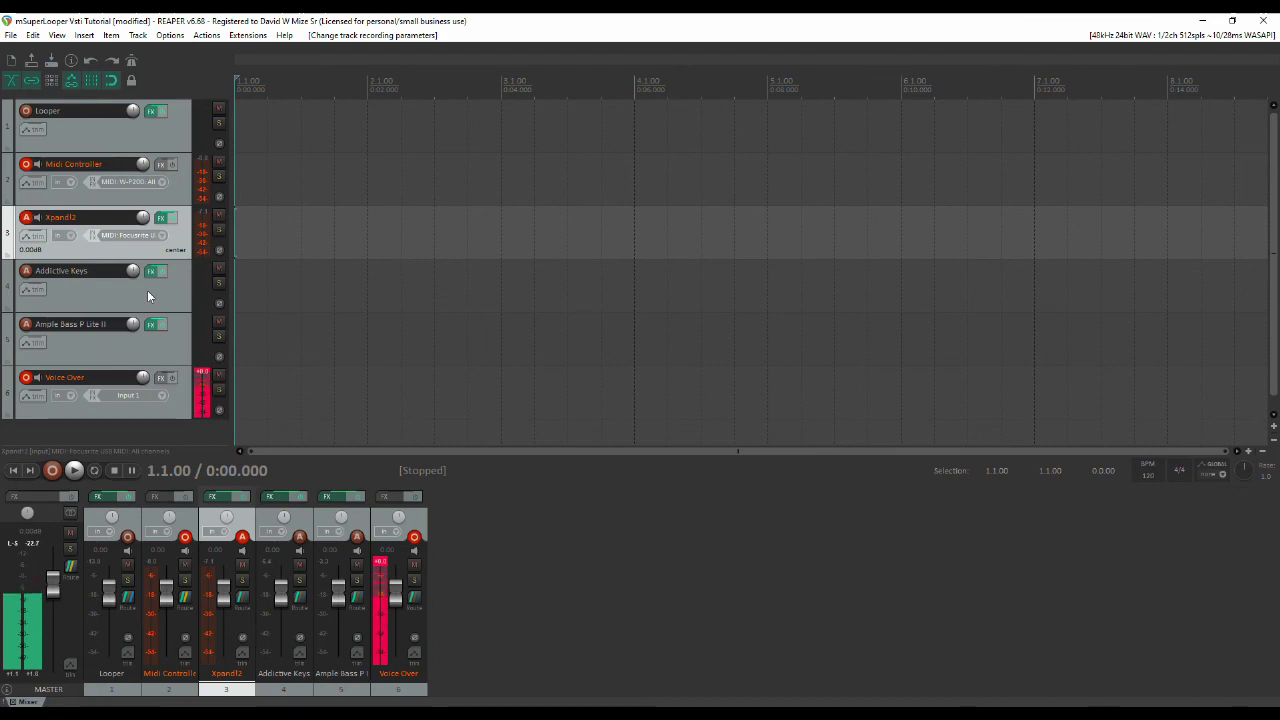
key(Down)
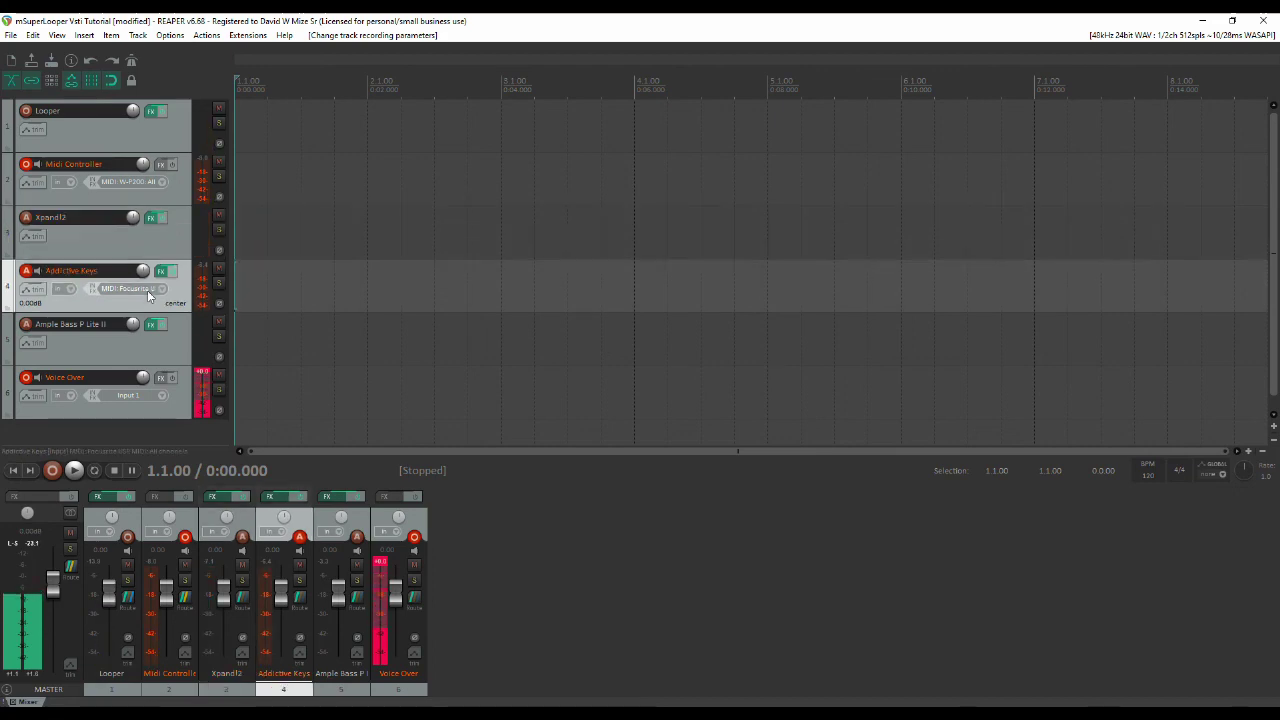
key(Down)
key(Up)
key(Up)
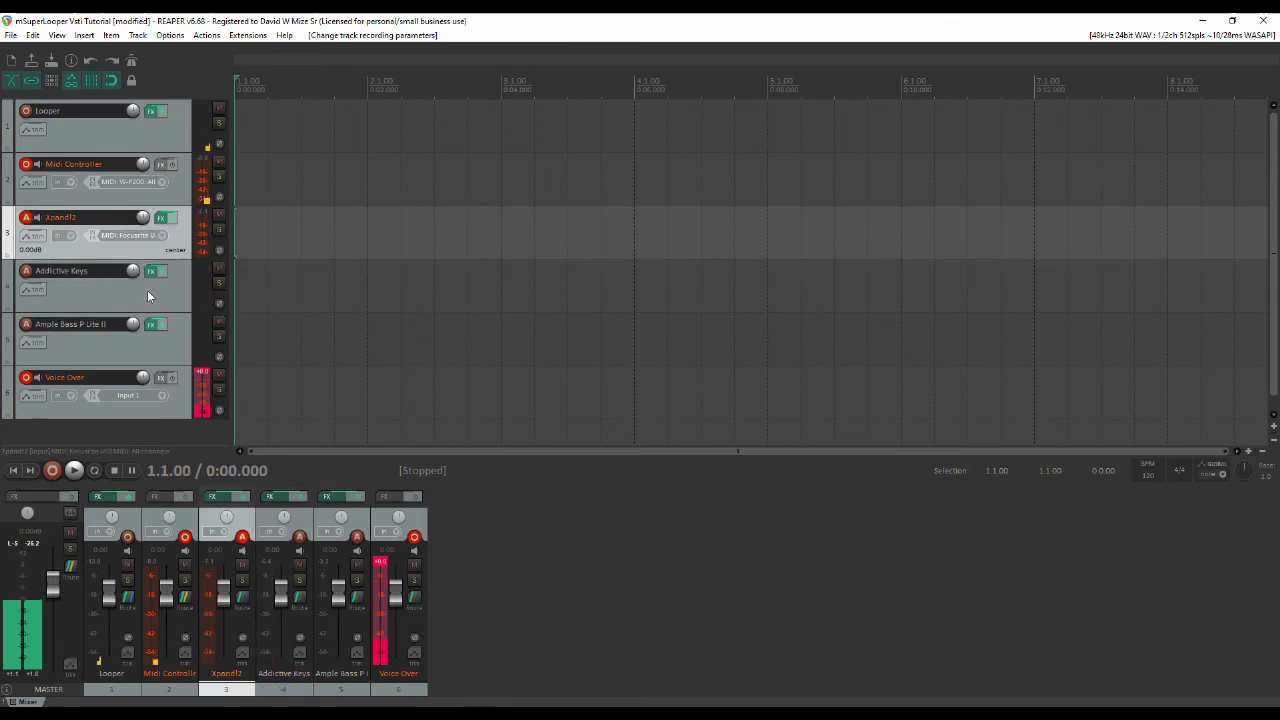
key(Down)
key(Down)
key(Up)
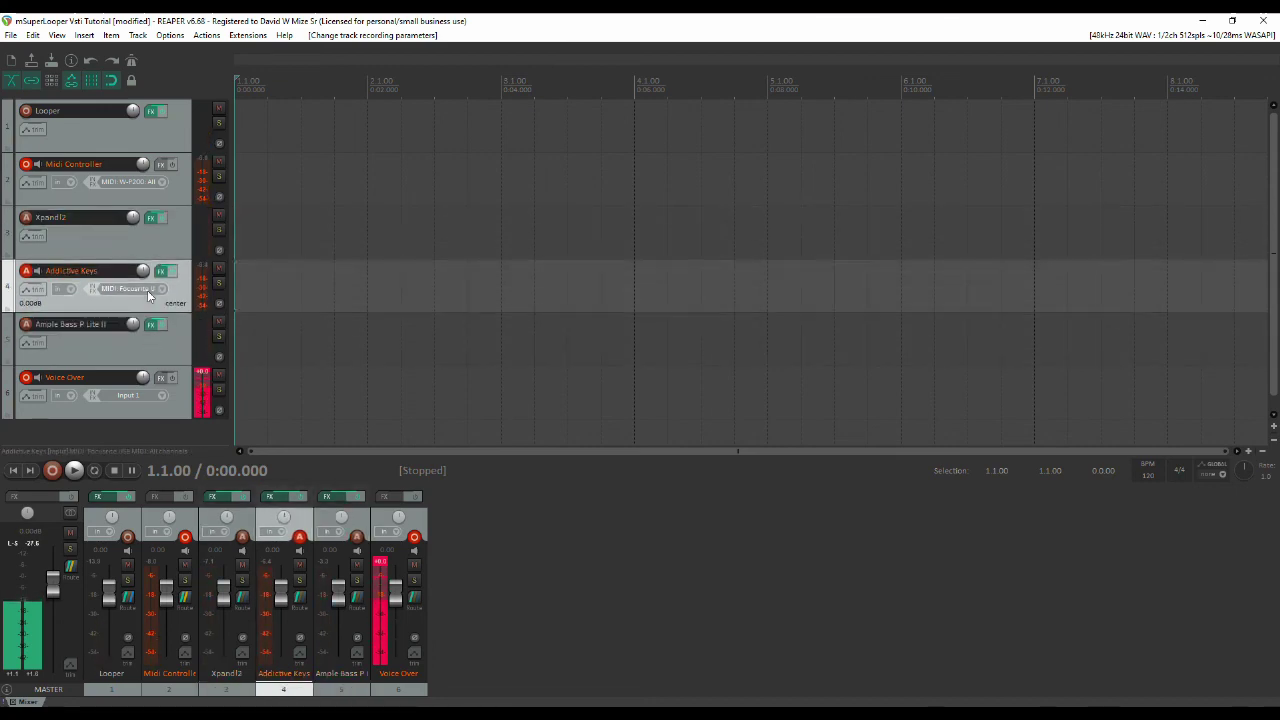
key(Up)
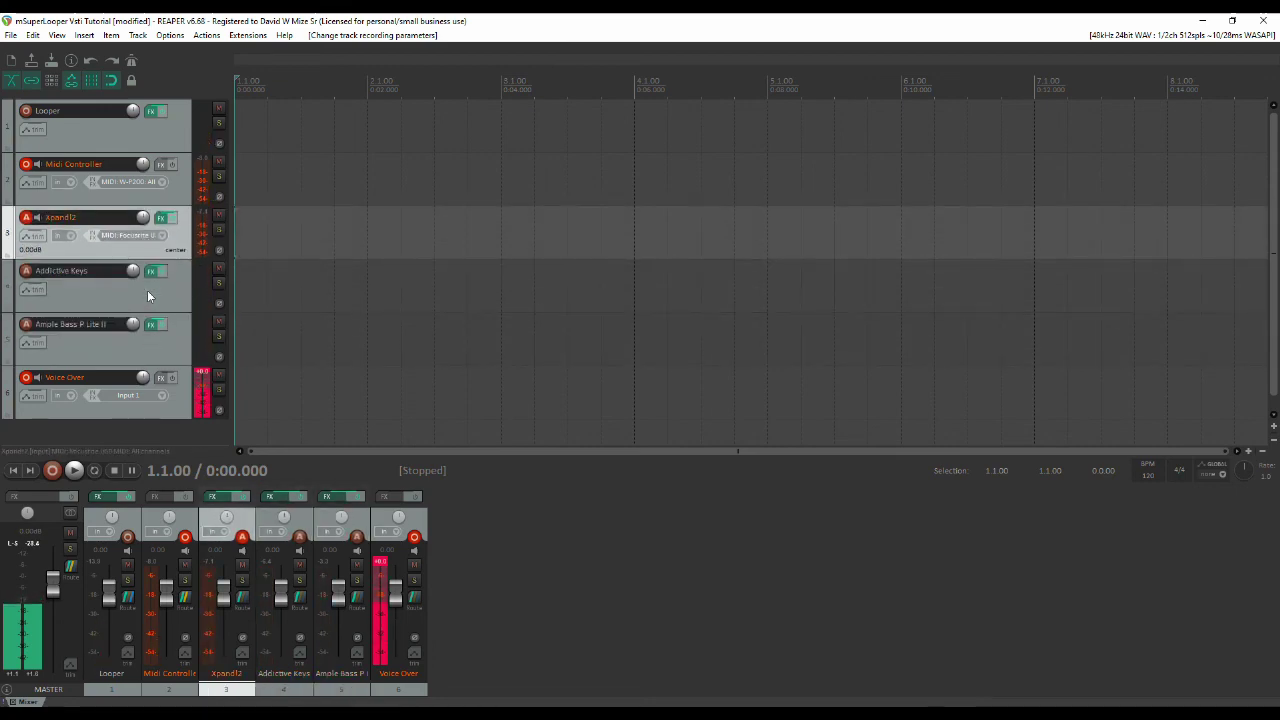
key(Down)
key(Down)
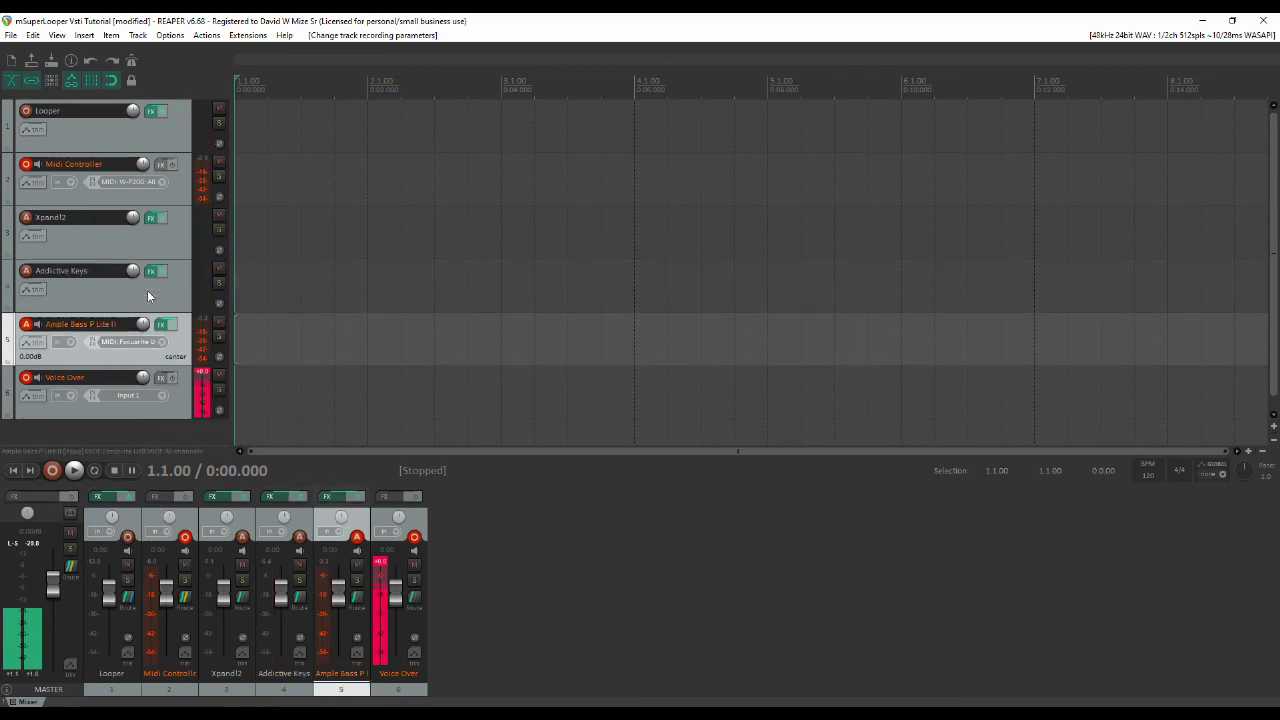
key(Up)
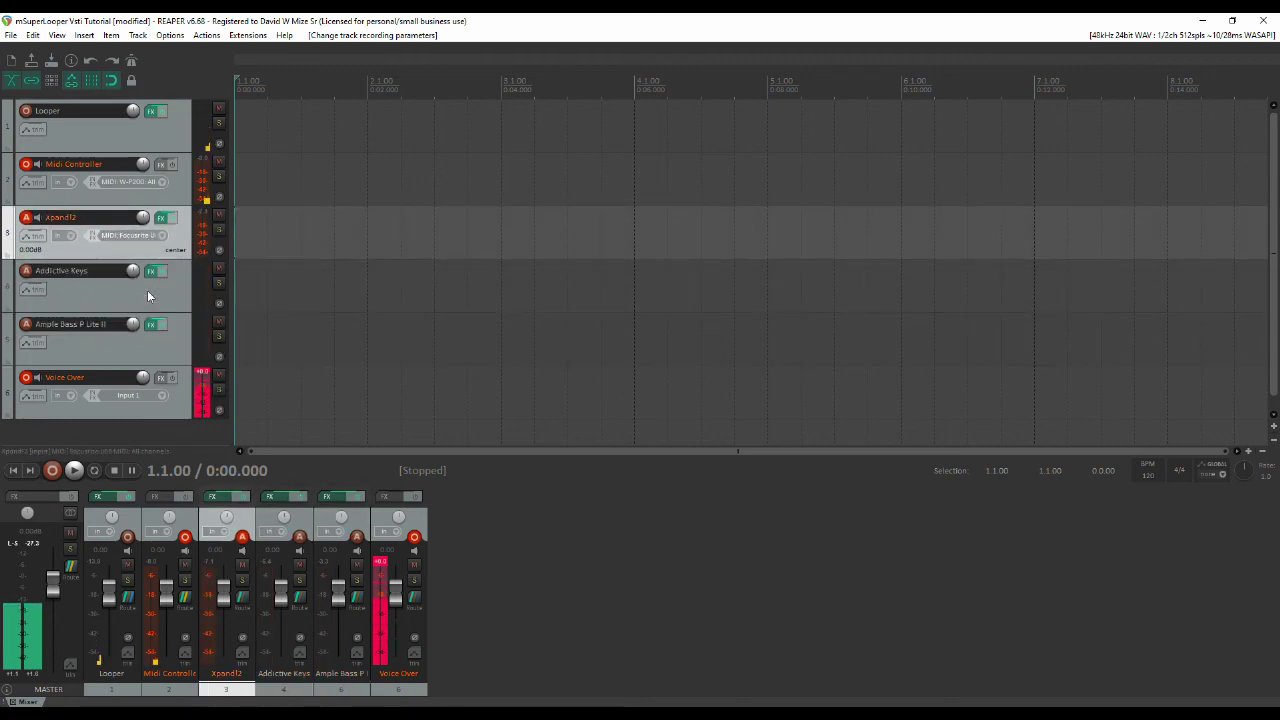